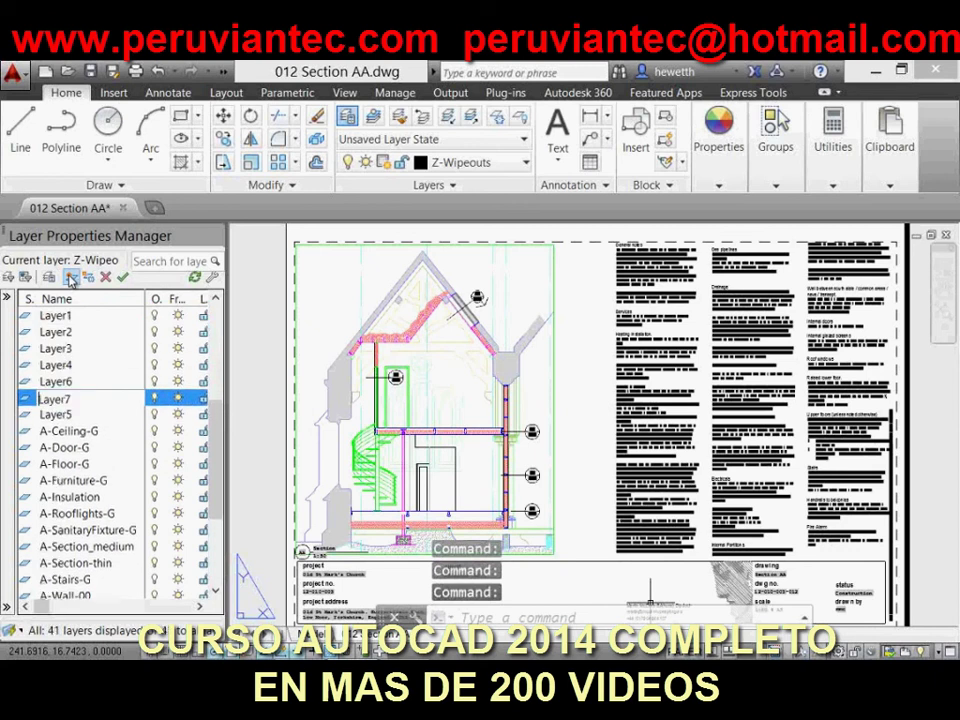
left_click(70, 278)
left_click(70, 278)
left_click(70, 278)
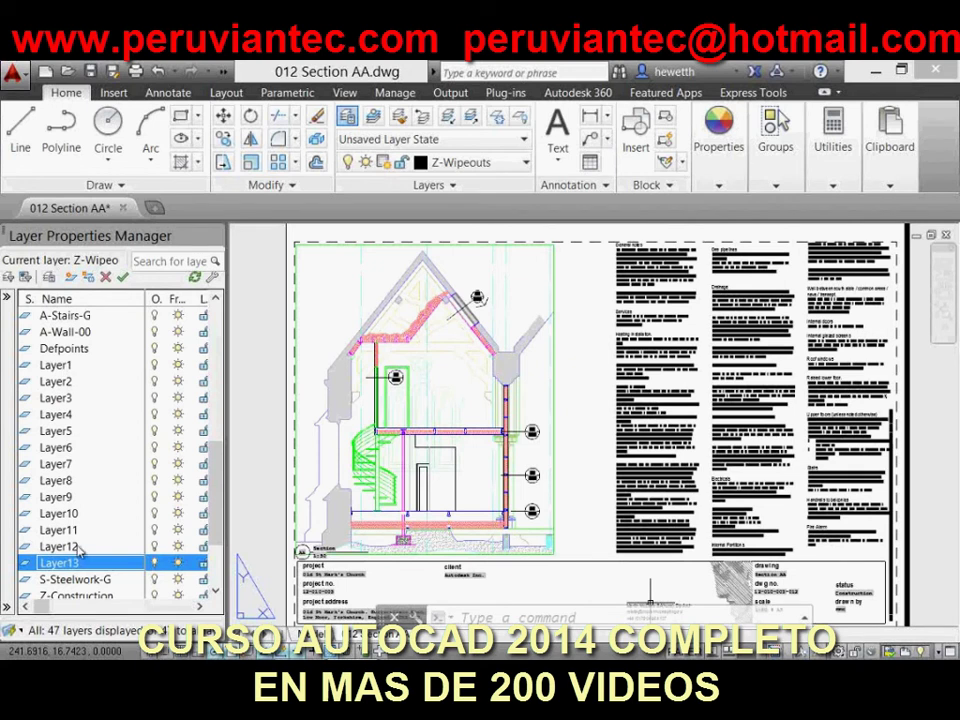
- Select the four layers from Z-Construction through Z-References, merge them into Layer10 and confirm
scroll(212, 515, "down", 3)
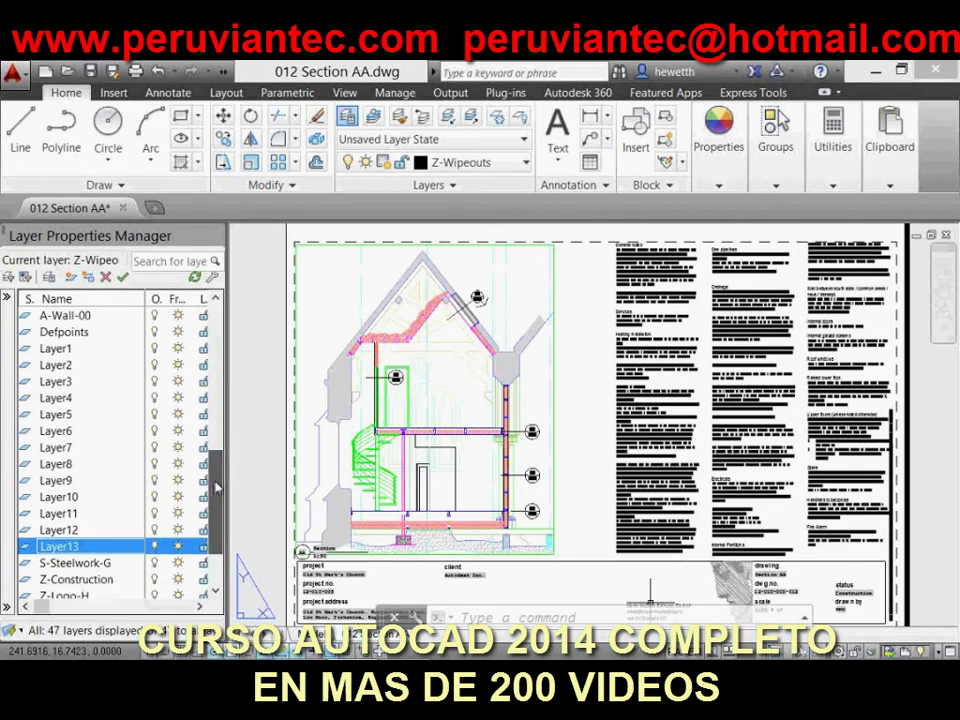
left_click(66, 496)
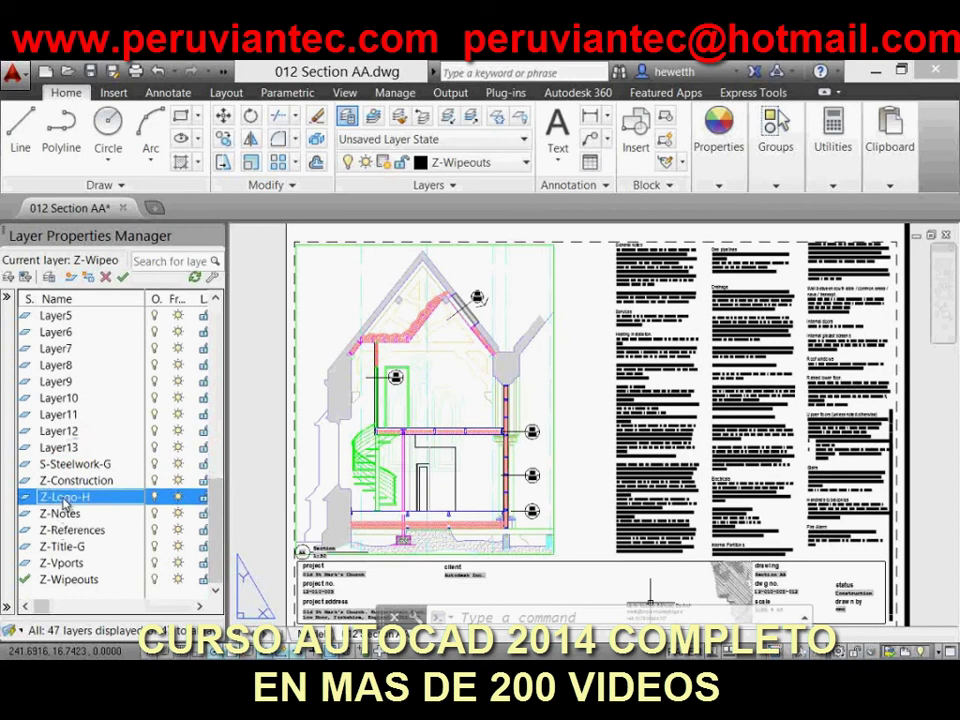
left_click(64, 482)
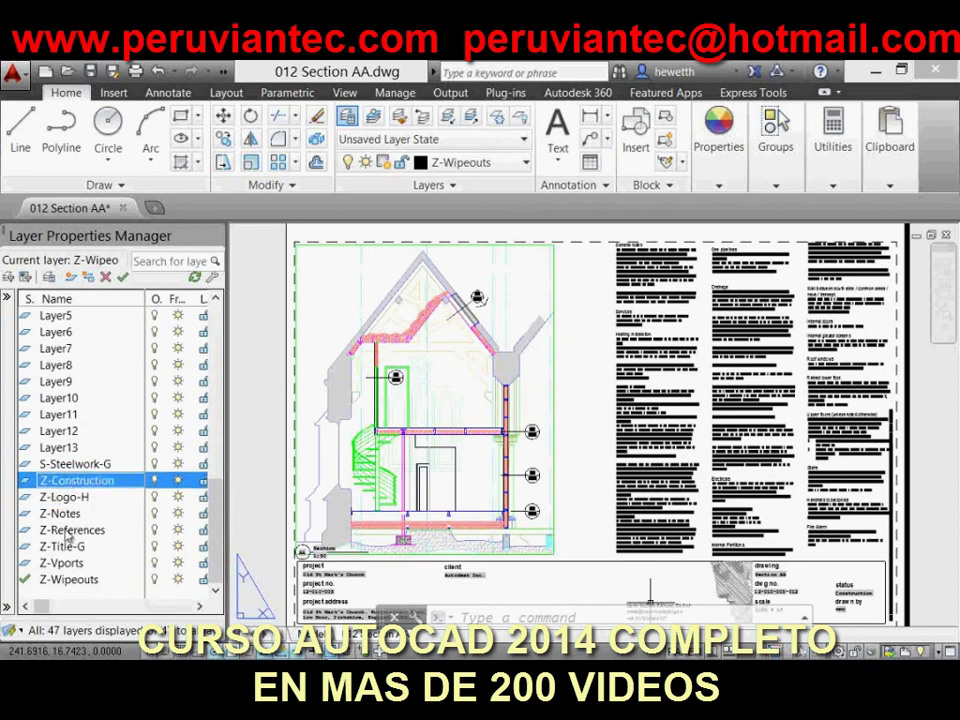
left_click(68, 532, "shift")
right_click(65, 490)
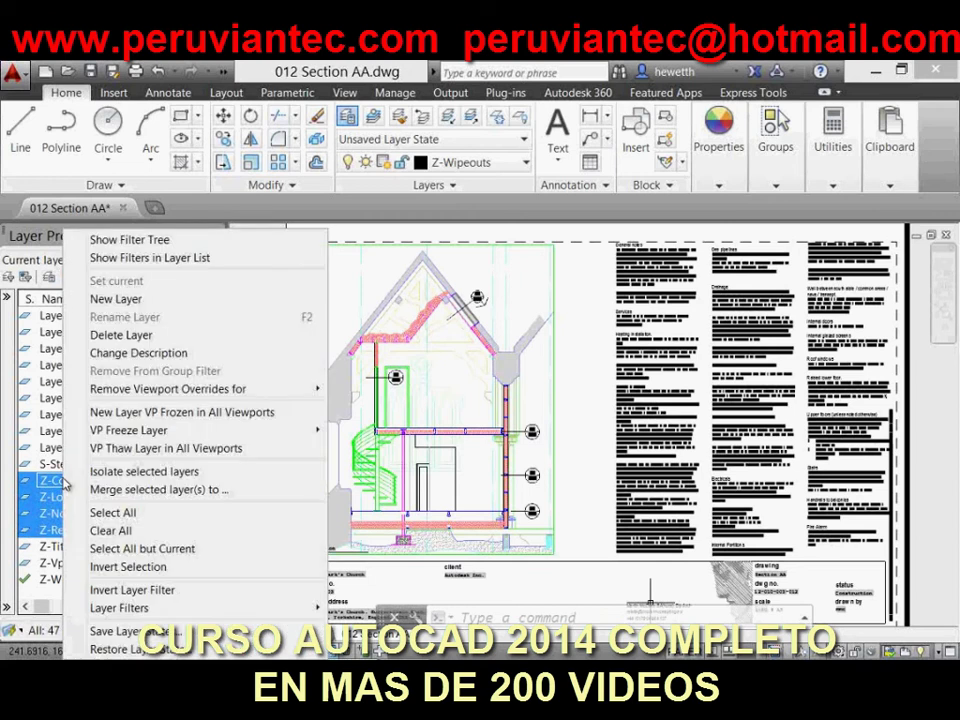
left_click(160, 490)
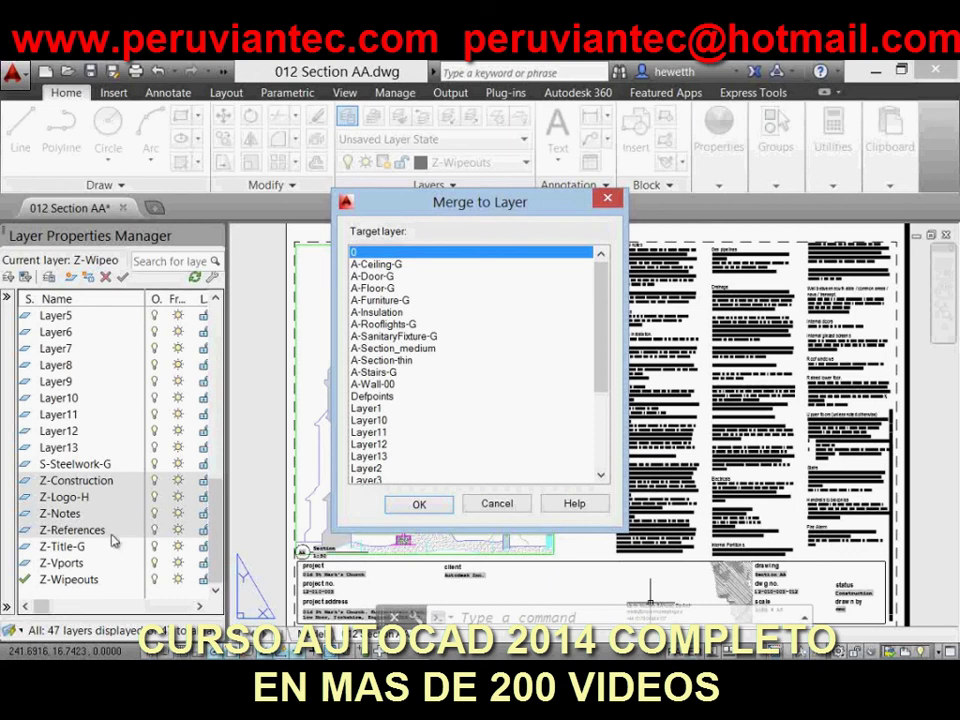
left_click(372, 421)
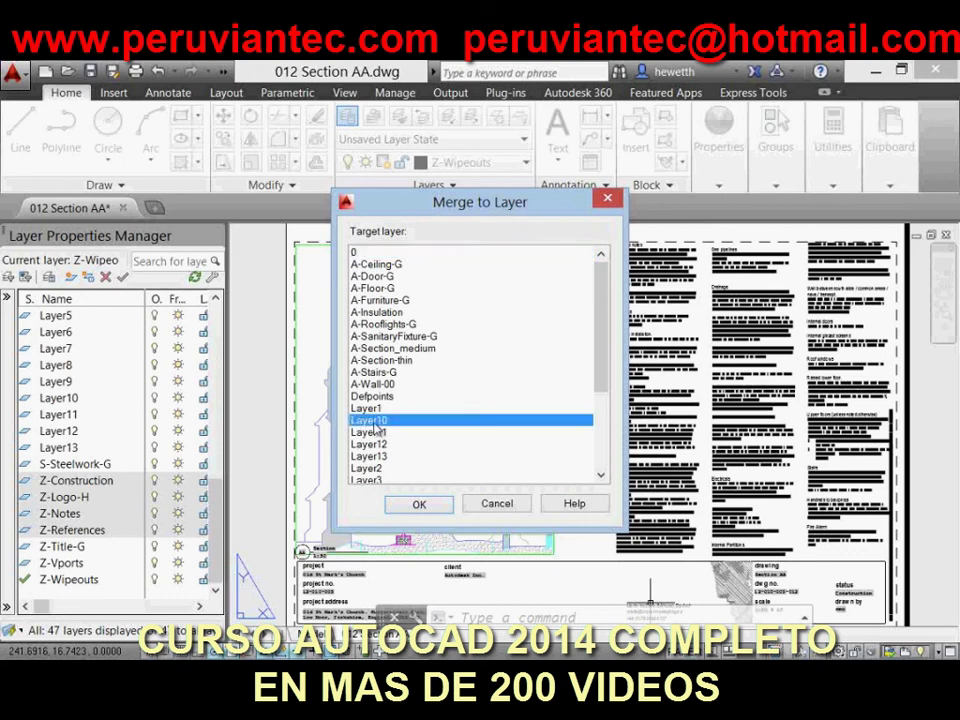
left_click(418, 507)
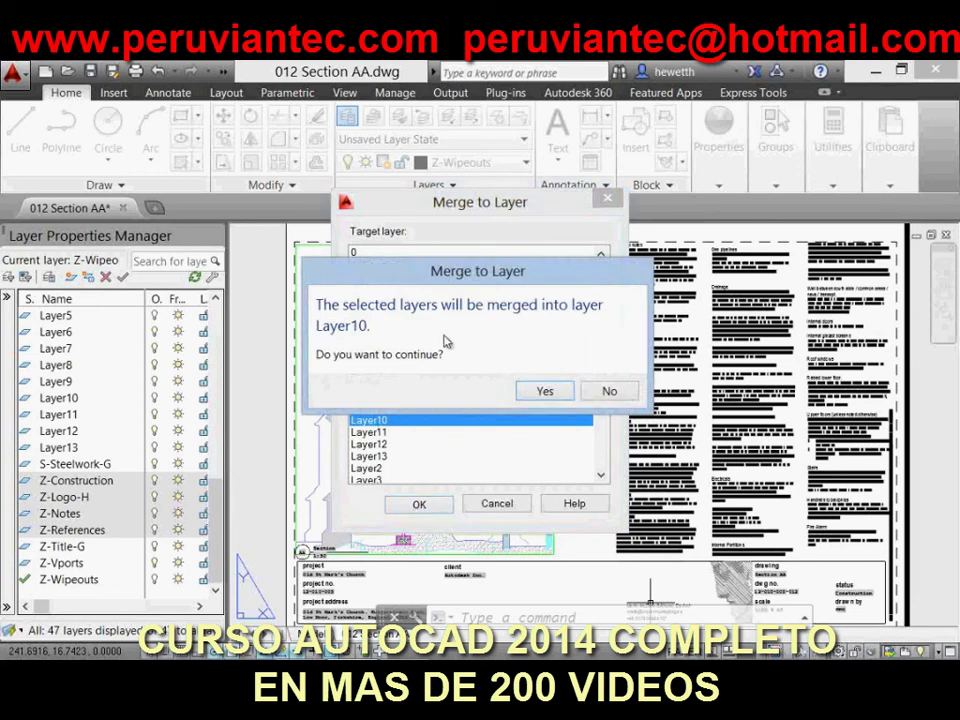
left_click(560, 394)
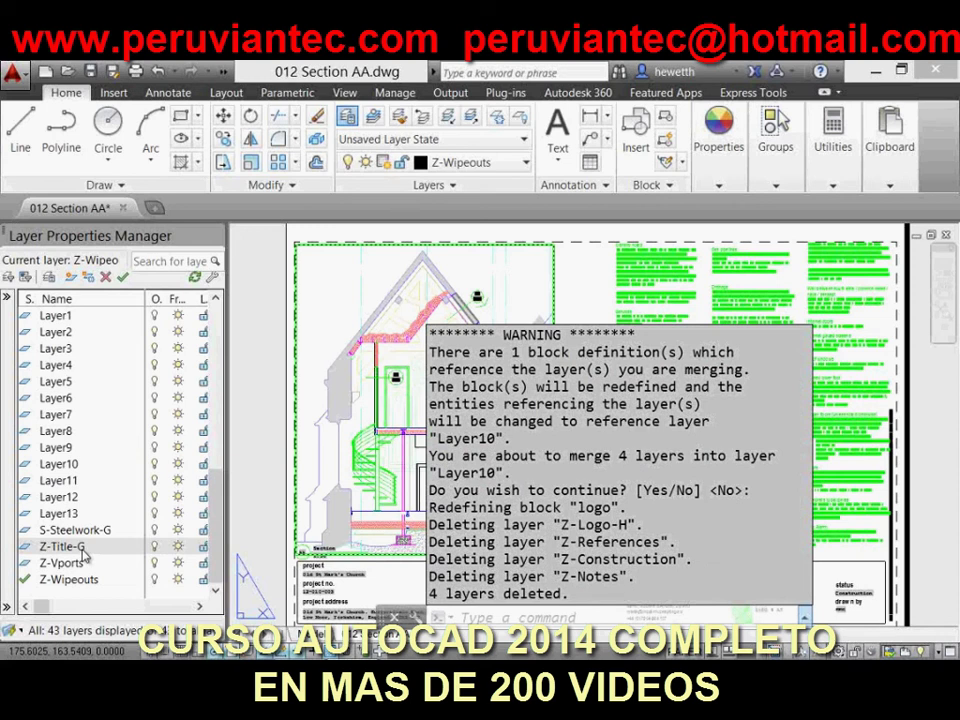
- Close the layer manager and inspect the 102 South Aisle Section xref in External References with its name column widened
left_click(216, 235)
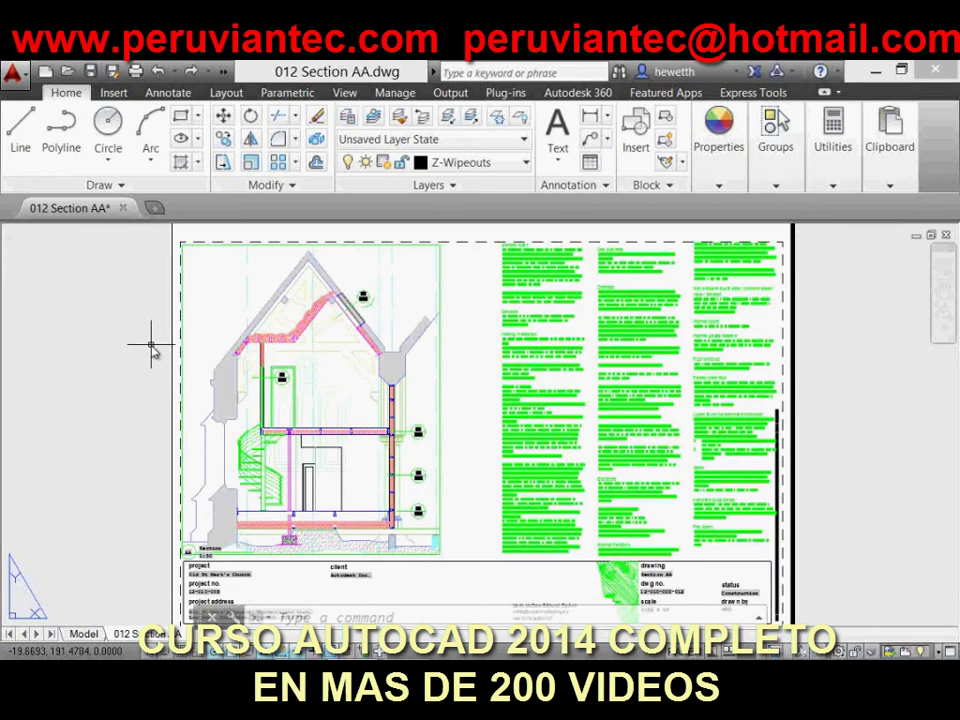
type("XREF")
key("Return")
left_click(111, 231)
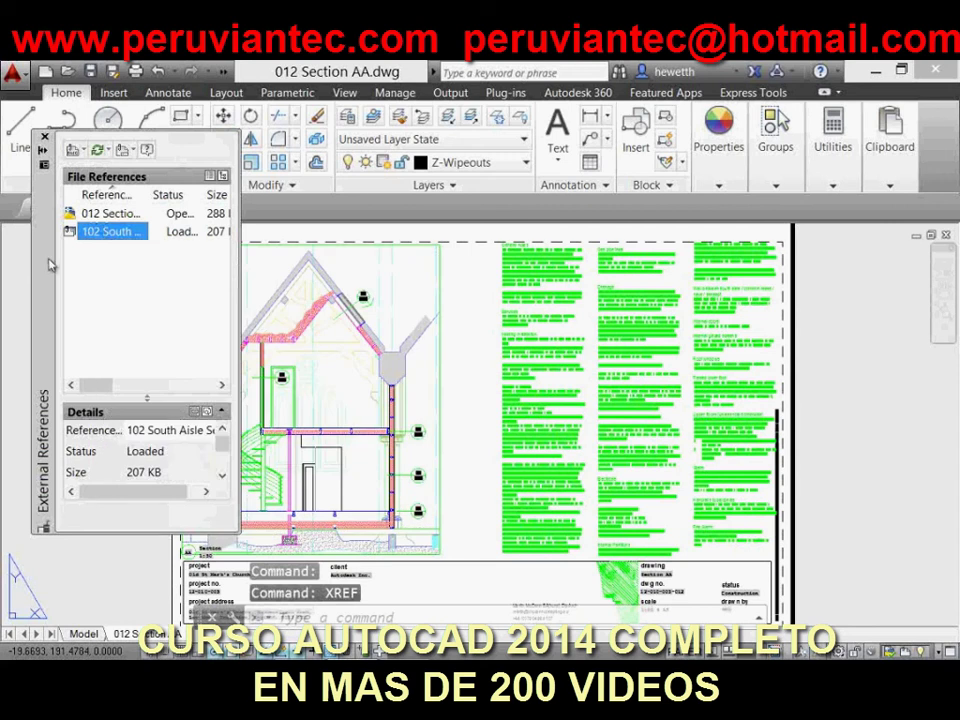
mouse_move(126, 242)
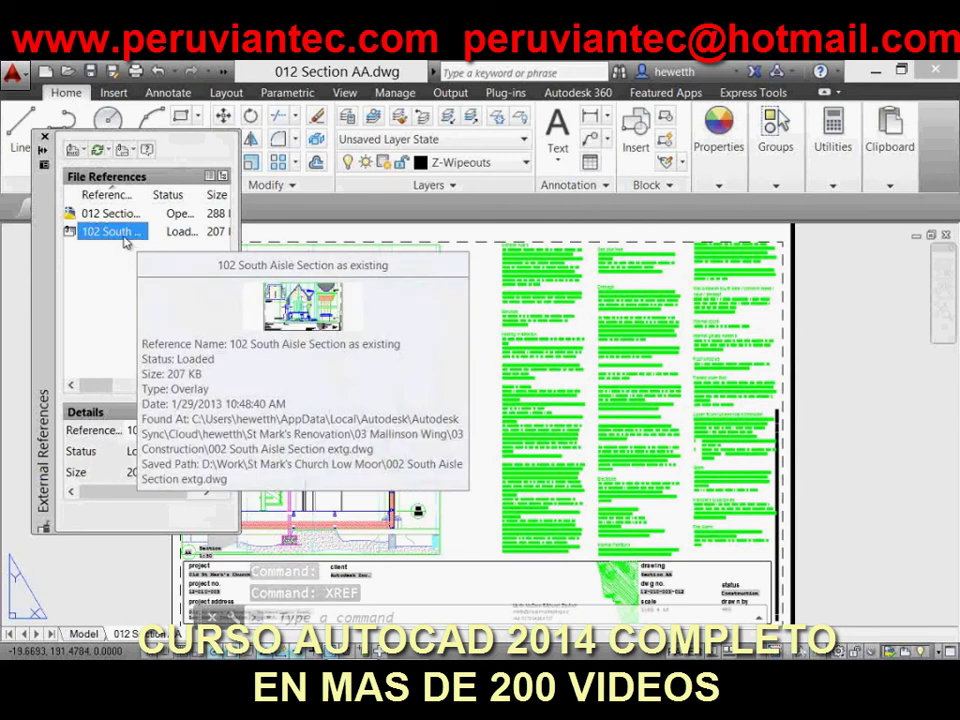
left_click_drag(141, 194, 209, 194)
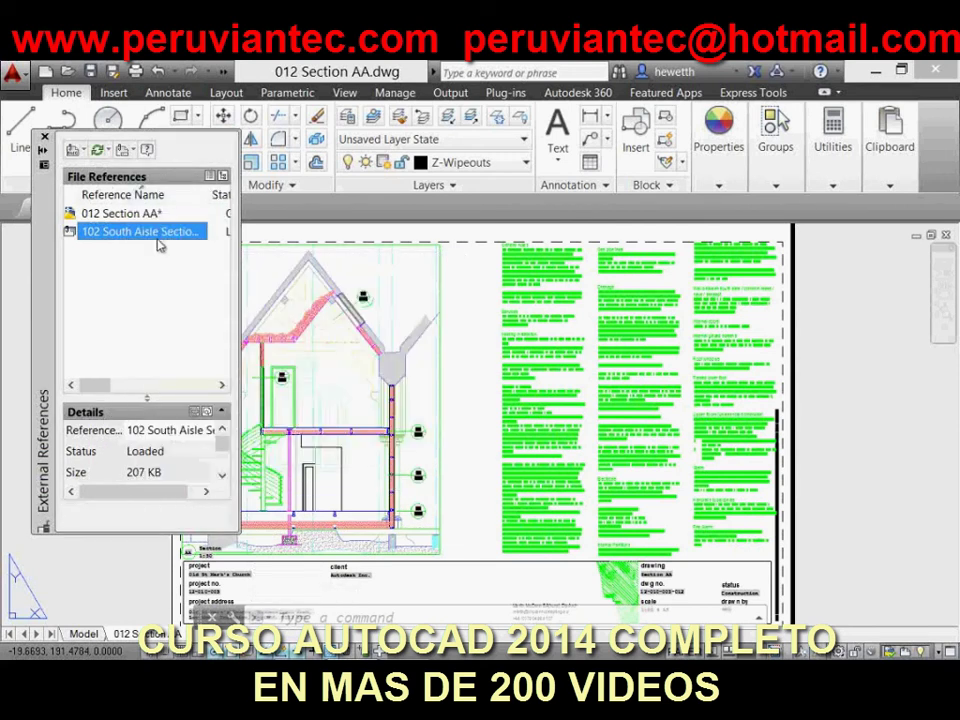
left_click(44, 136)
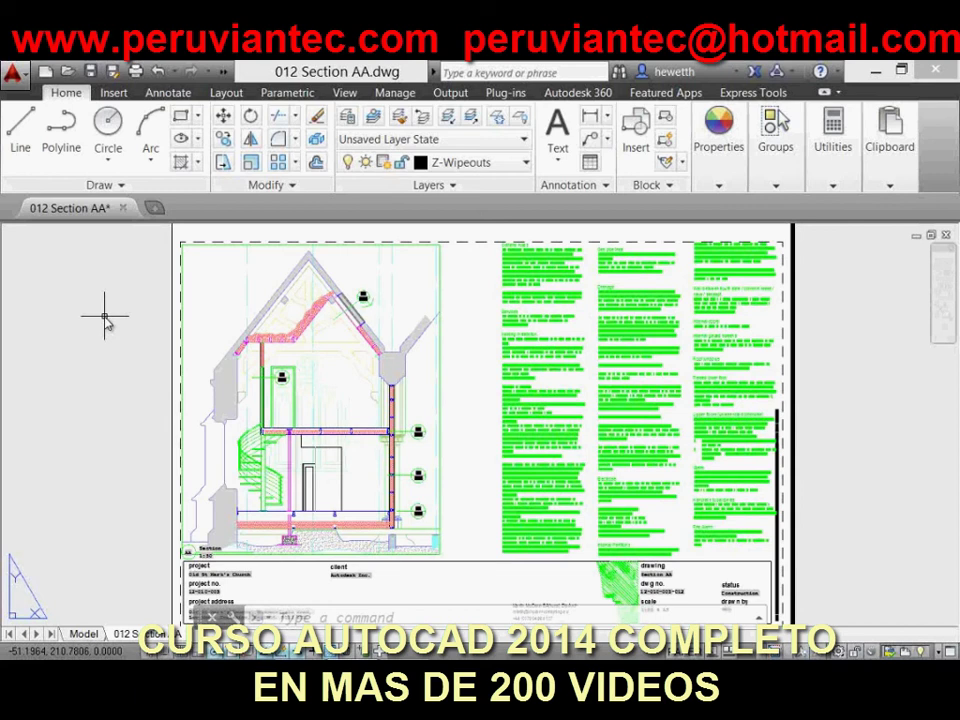
- Read the full xref layer names in the layer manager (LA), then open Properties (PR) with nothing selected
type("LA")
key("Return")
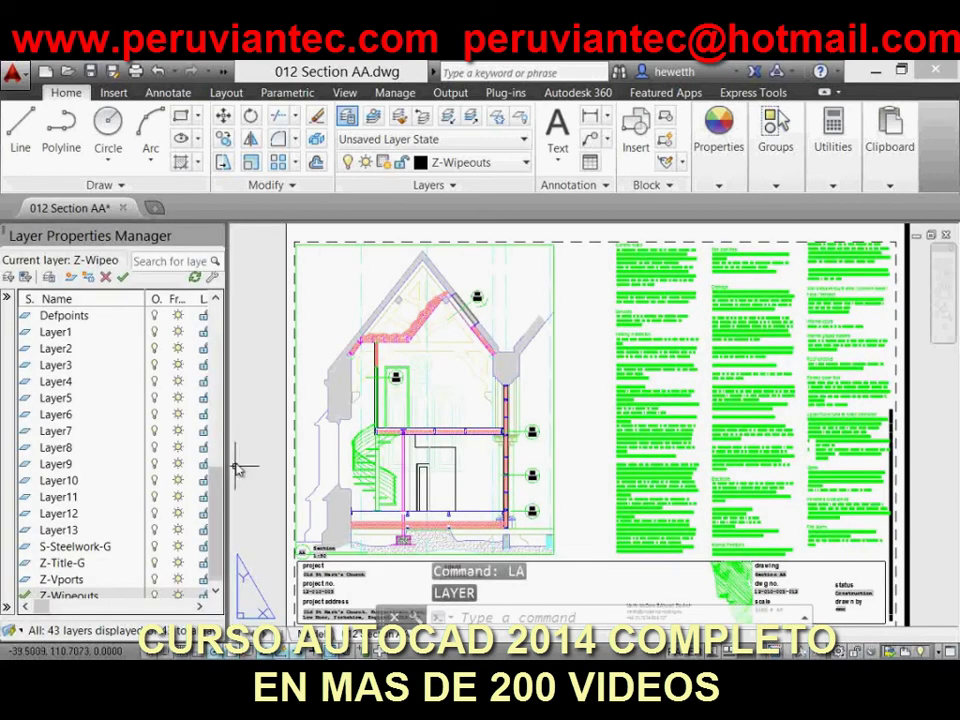
scroll(214, 510, "down", 1)
left_click_drag(214, 510, 228, 326)
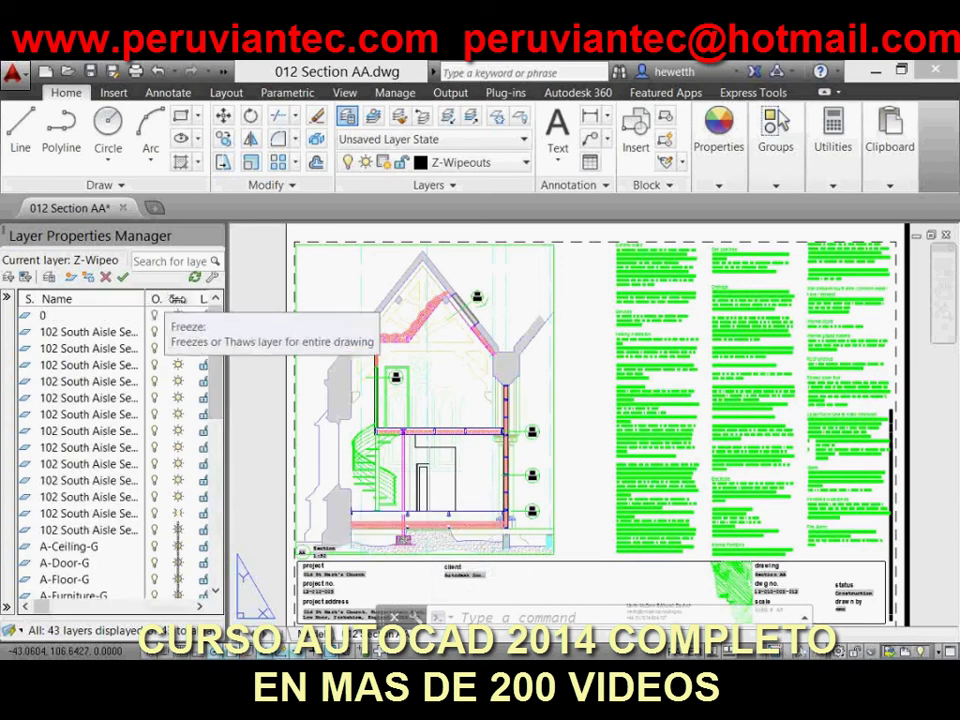
left_click_drag(146, 297, 182, 298)
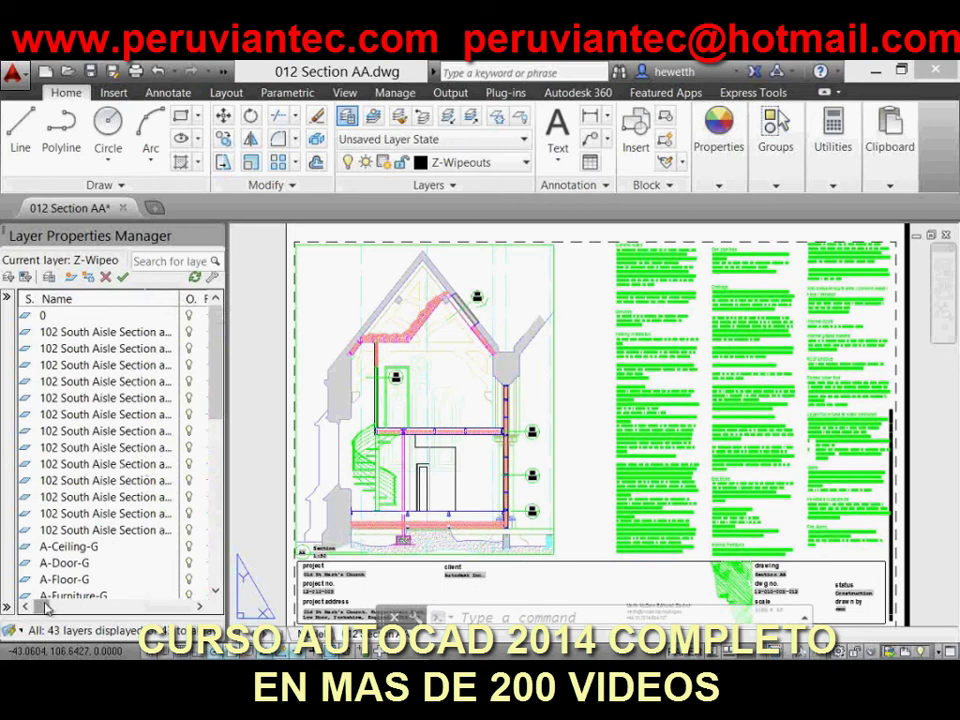
left_click_drag(45, 607, 53, 609)
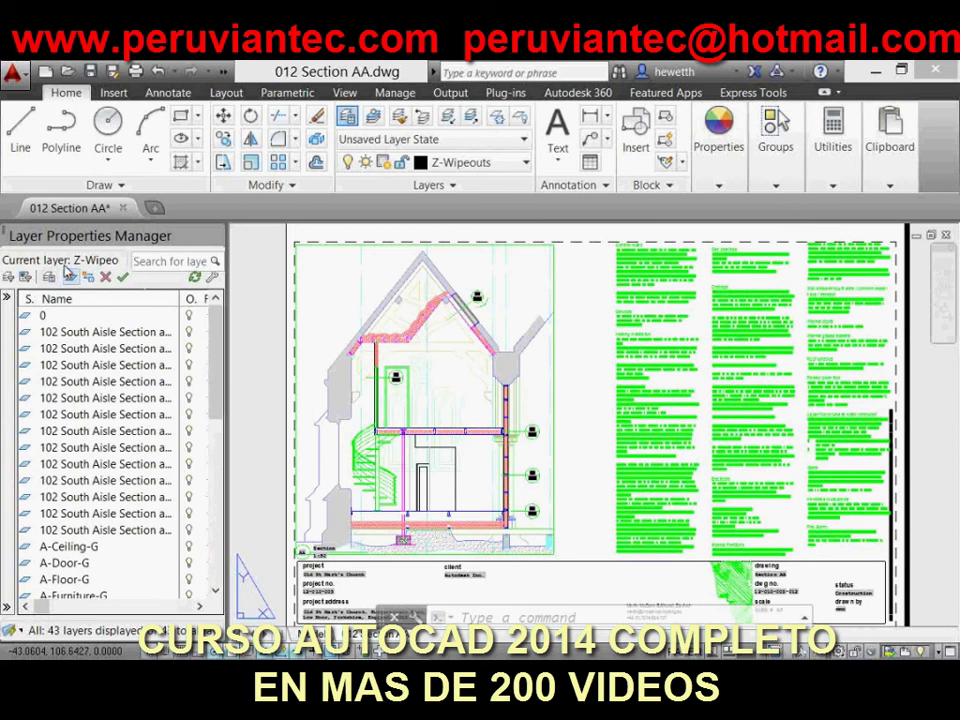
left_click(216, 235)
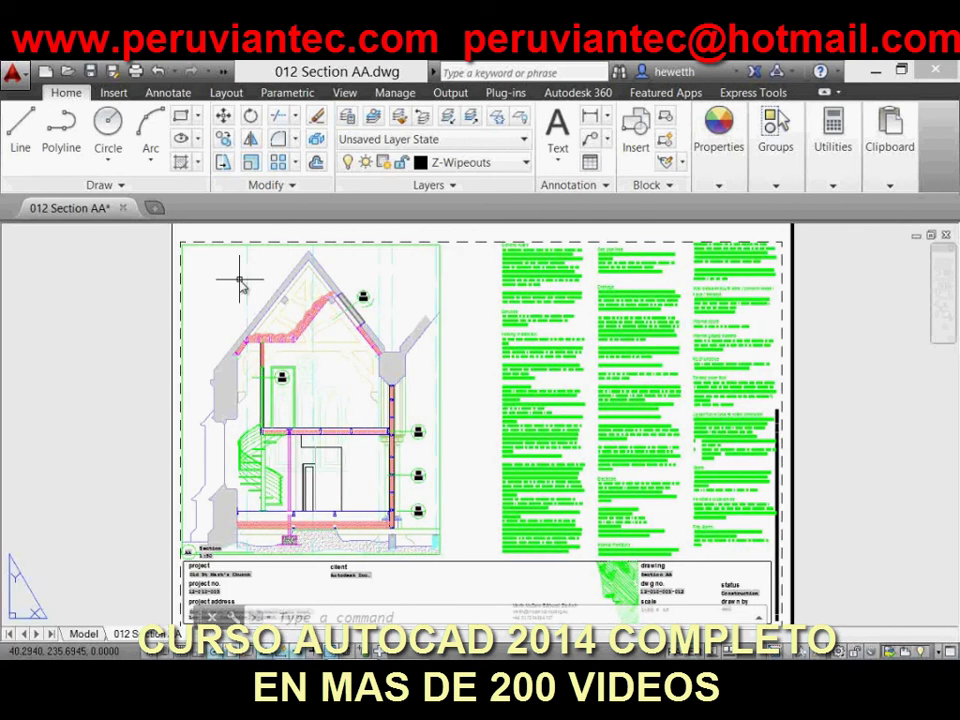
type("pr")
key("Return")
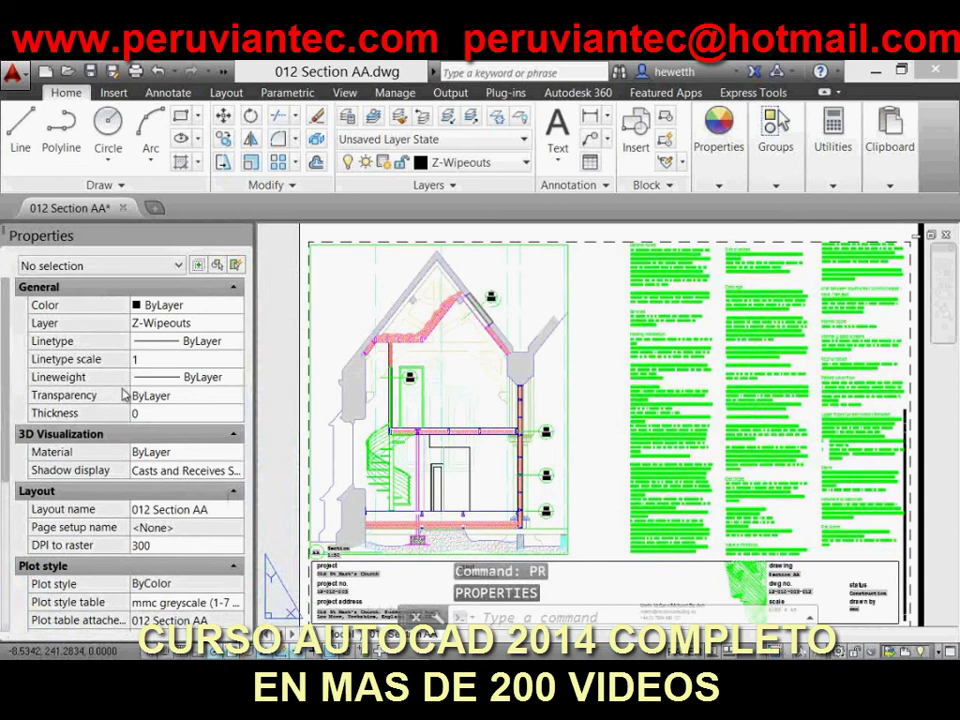
- Browse the Properties Layer list without changing Z-Wipeouts, then close the palette with Ctrl+1
left_click(197, 325)
left_click(237, 323)
mouse_move(240, 375)
left_mouse_down()
mouse_move(228, 488)
mouse_move(237, 365)
left_mouse_up()
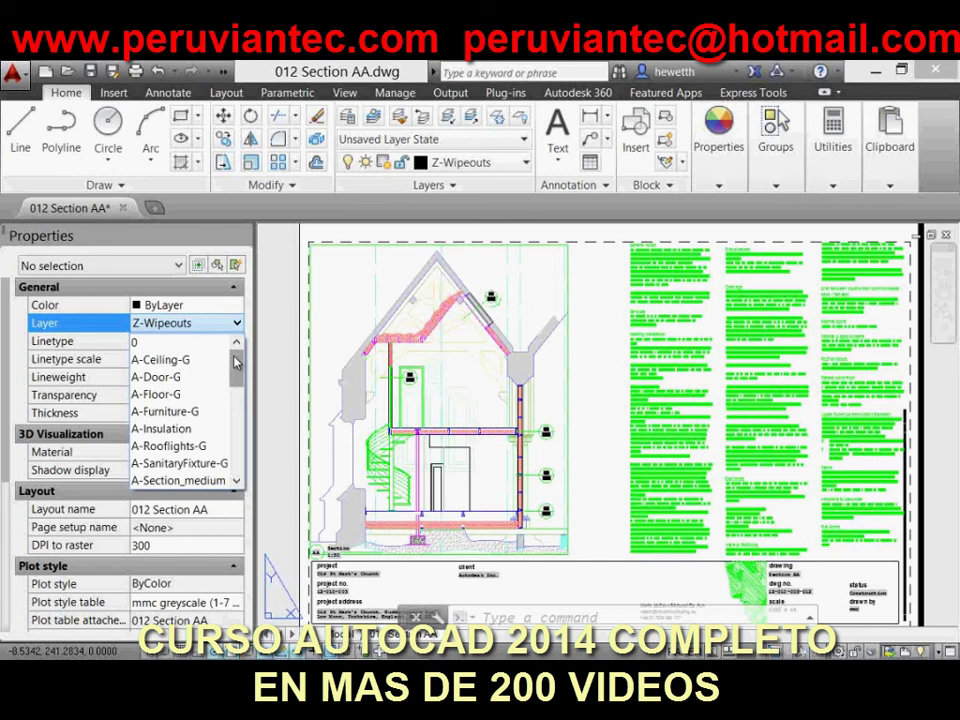
mouse_move(238, 368)
left_mouse_down()
mouse_move(231, 458)
mouse_move(239, 368)
left_mouse_up()
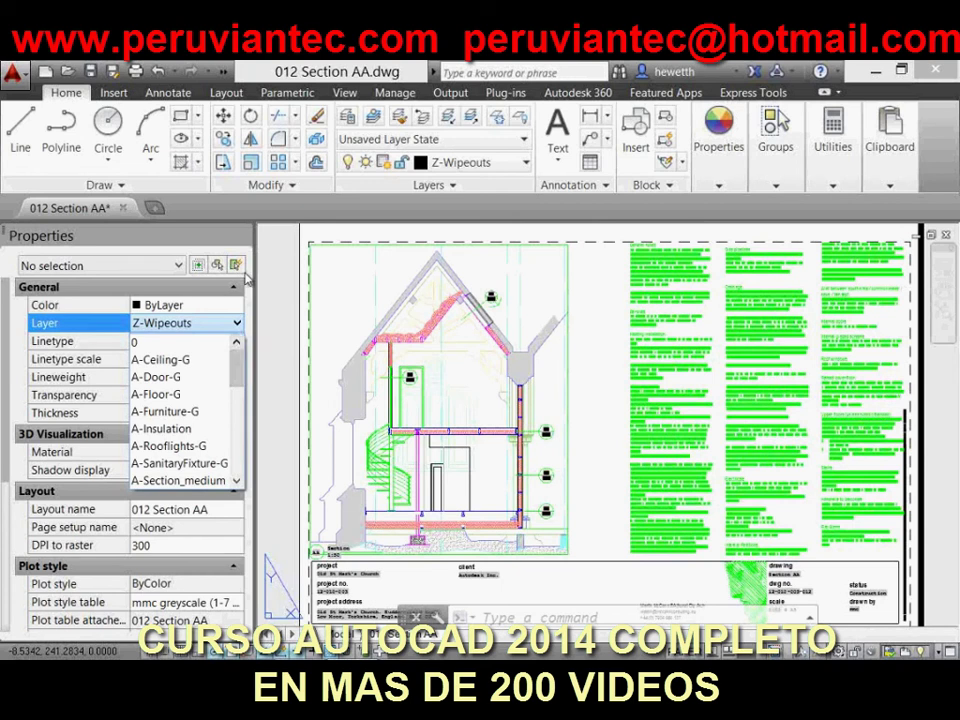
left_click(171, 240)
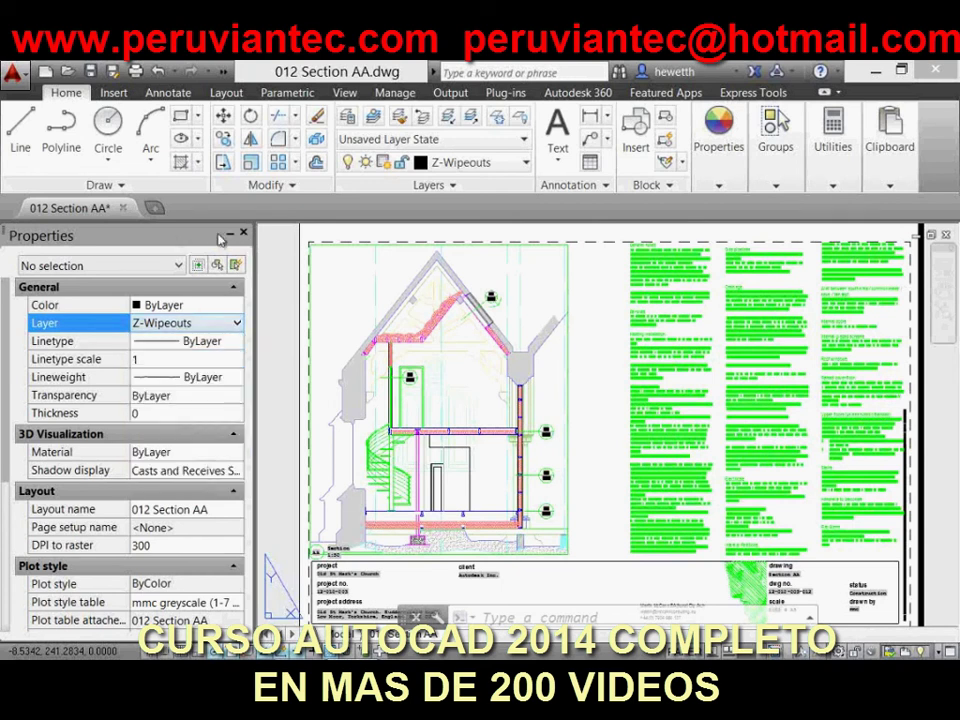
key("ctrl+1")
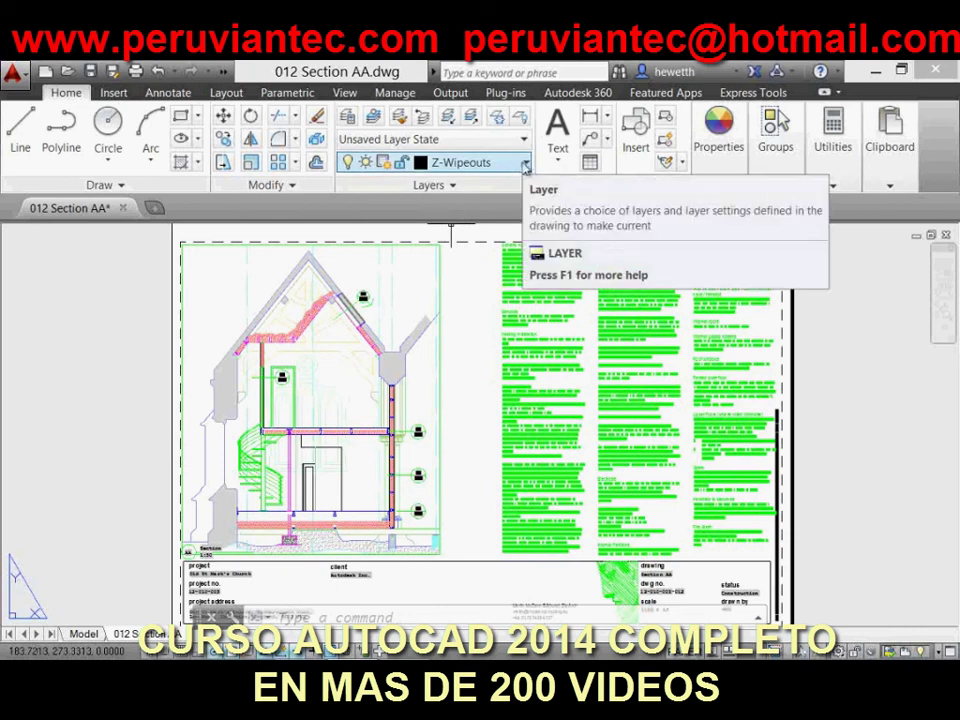
- Scroll the ribbon layer list to the top keeping Z-Wipeouts current, then enter model space in the section viewport
left_click(525, 163)
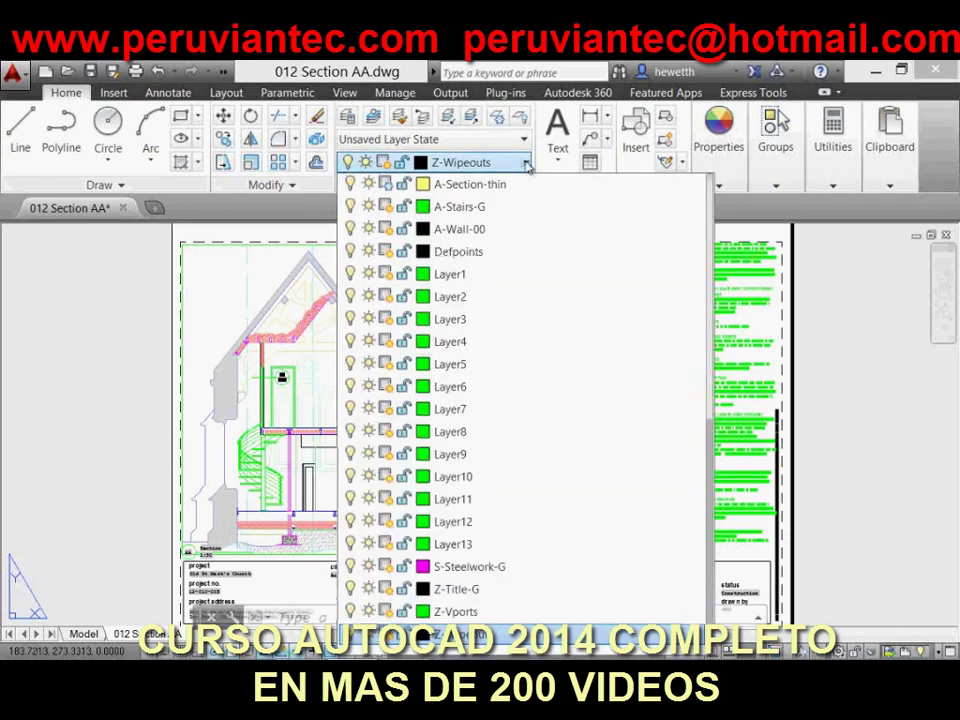
scroll(704, 398, "up", 1)
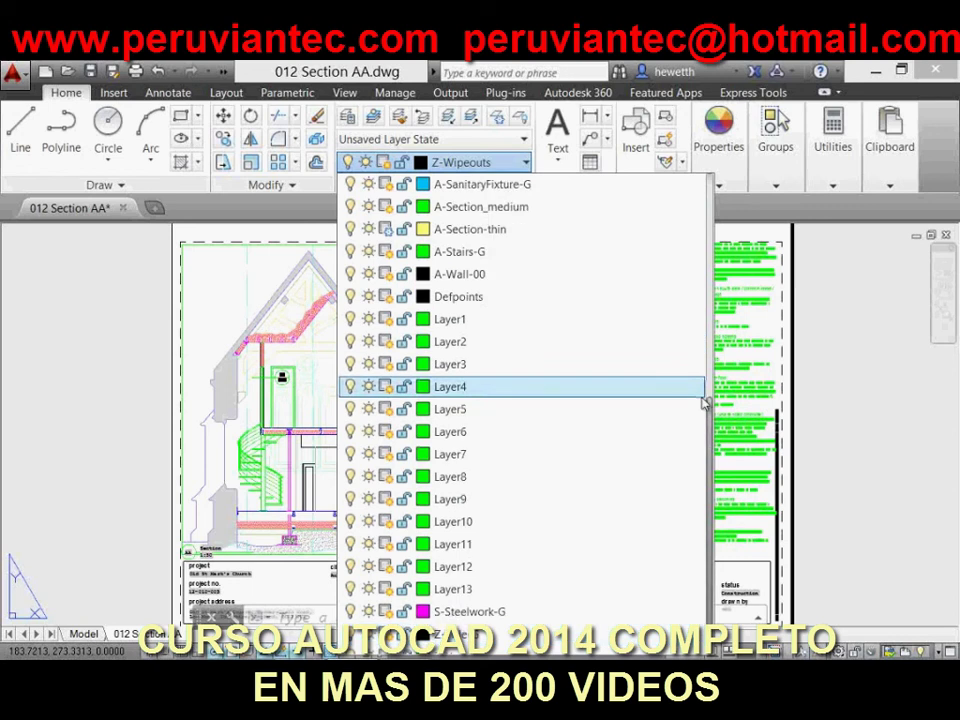
scroll(704, 402, "up", 7)
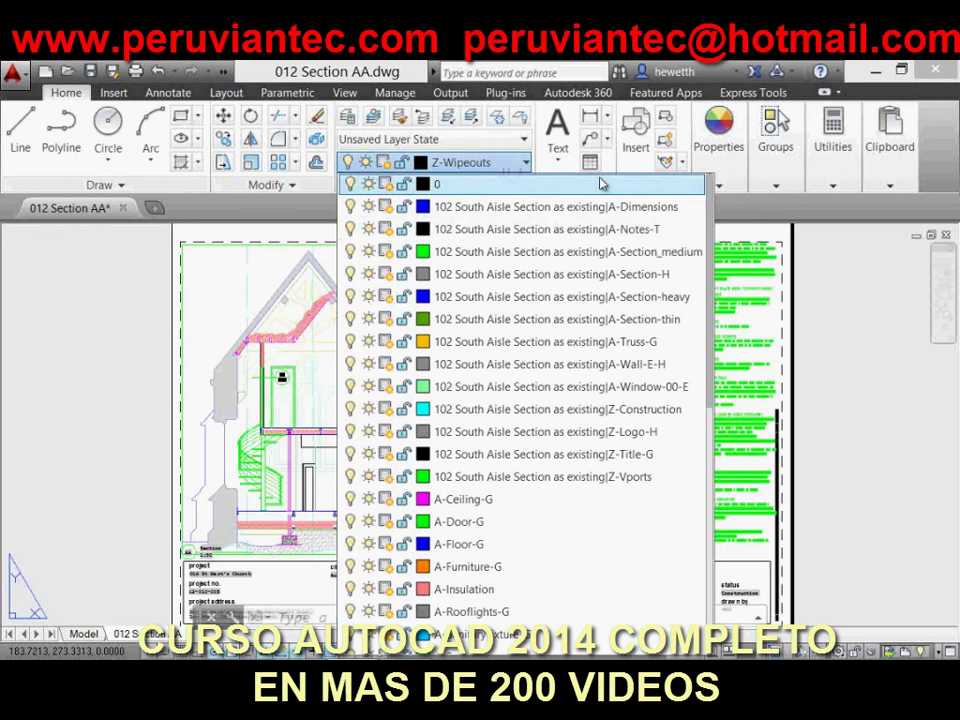
left_click(383, 335)
left_click(383, 335)
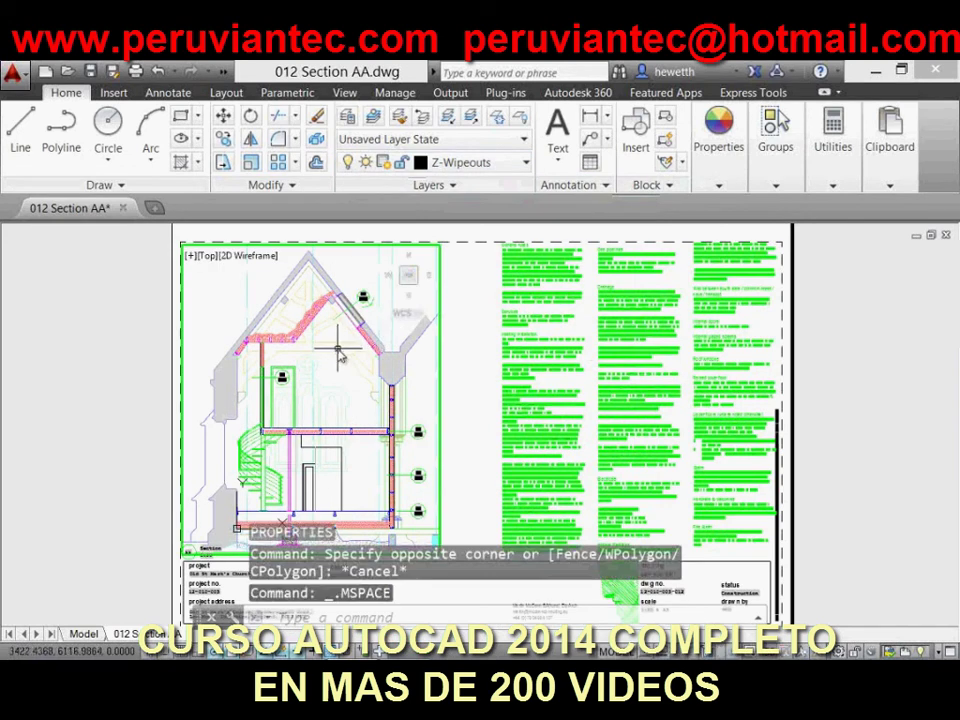
- Open the 002 South Aisle Section extg xref drawing from the viewport's right-click menu
left_click(337, 346)
right_click(338, 350)
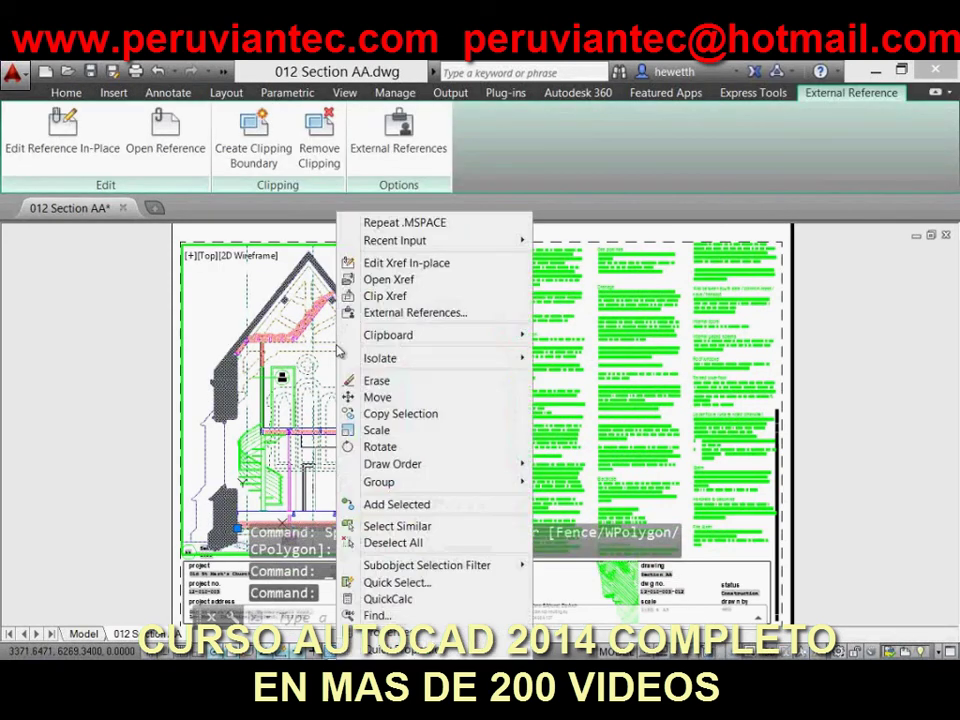
left_click(414, 281)
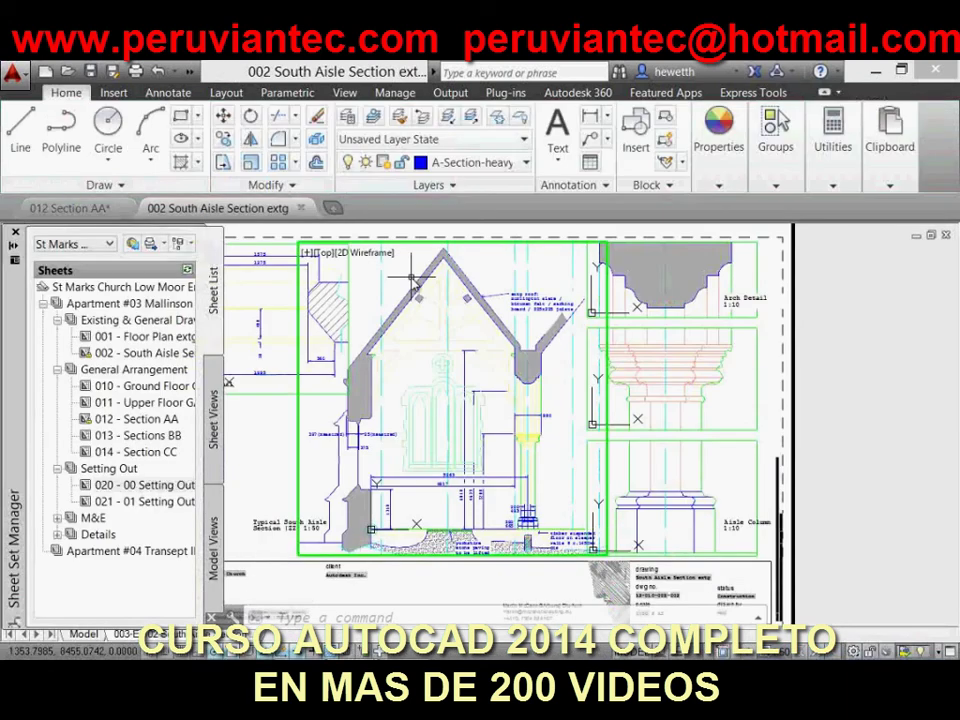
- Check the Linetype list keeping ByLayer, then close the 002 South Aisle Section extg drawing
left_click(16, 233)
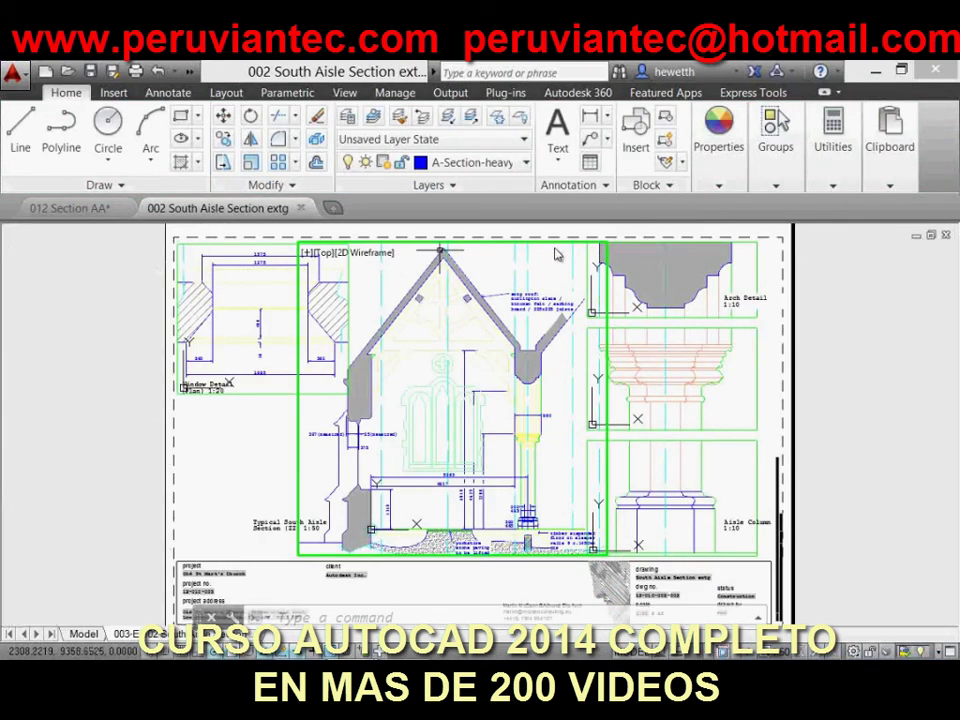
left_click(719, 186)
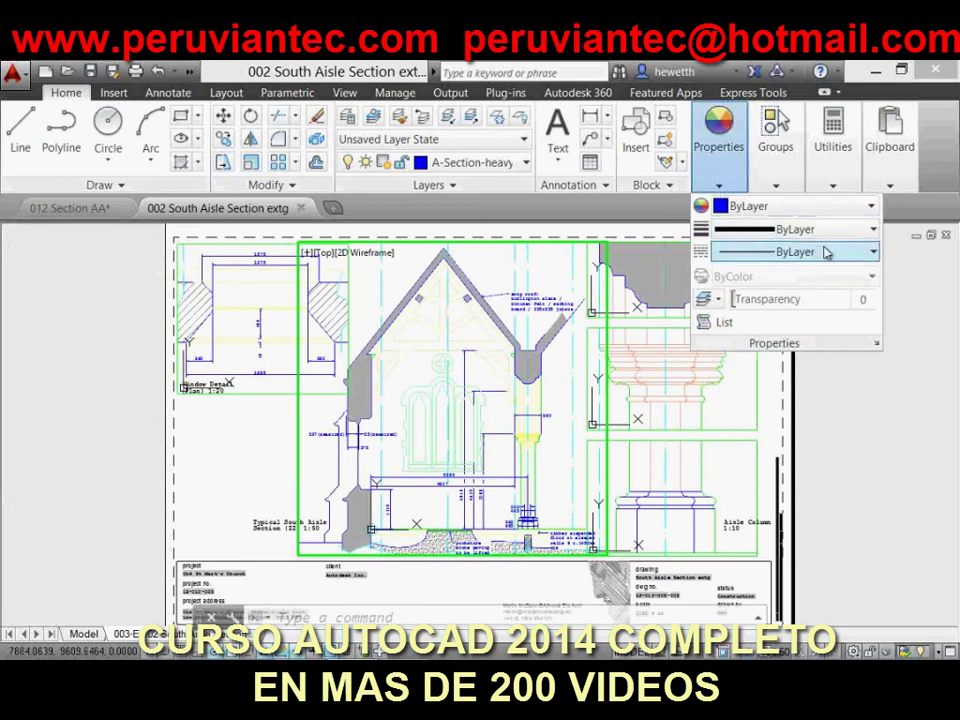
left_click(874, 252)
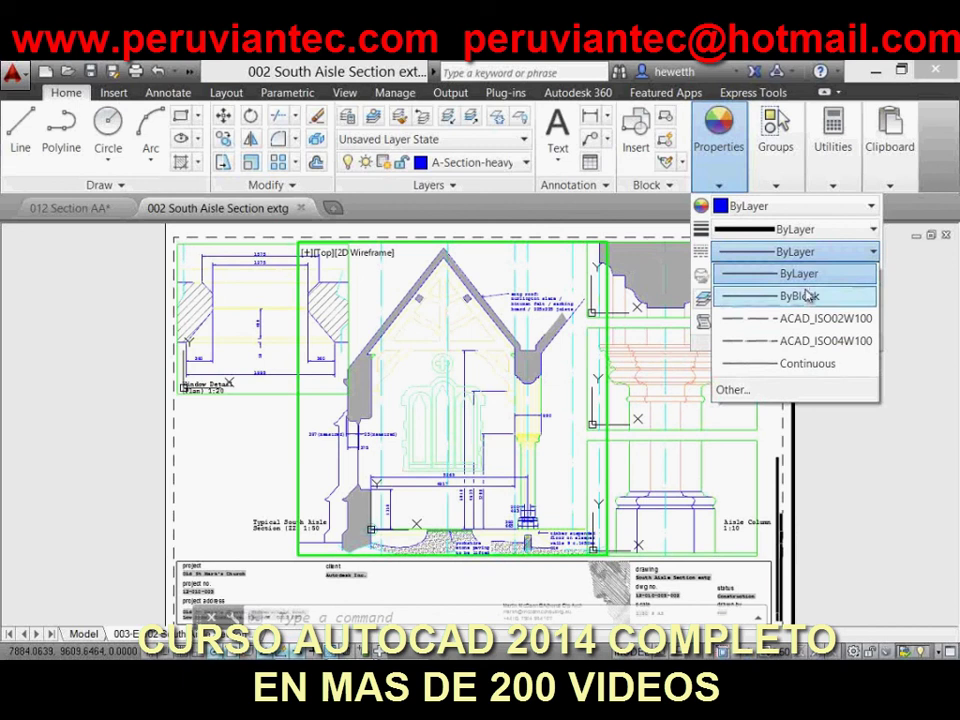
left_click(868, 456)
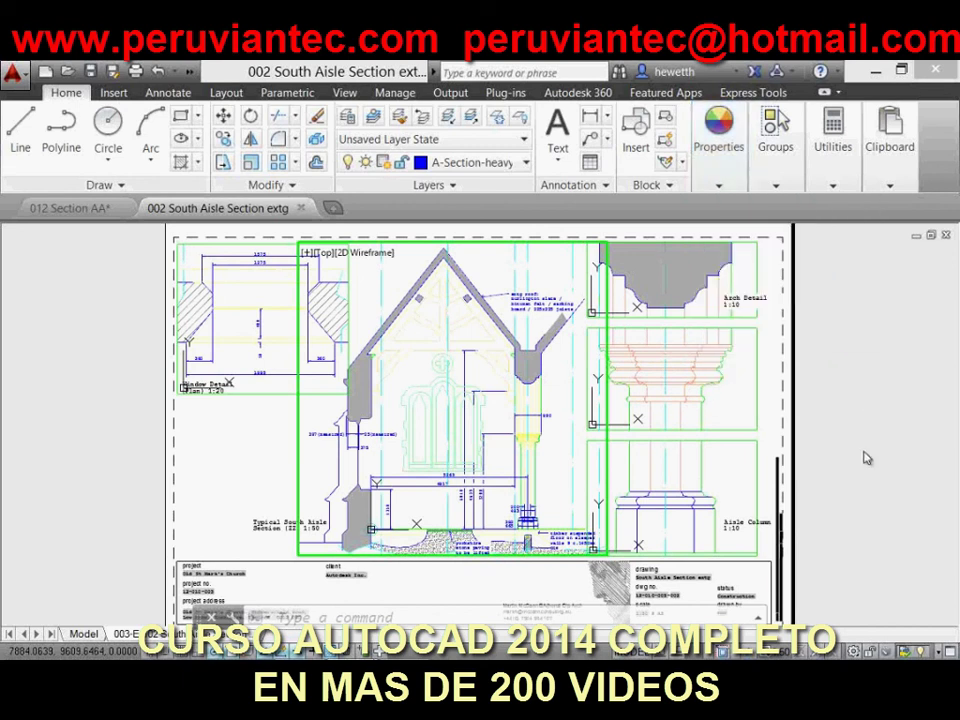
left_click(946, 237)
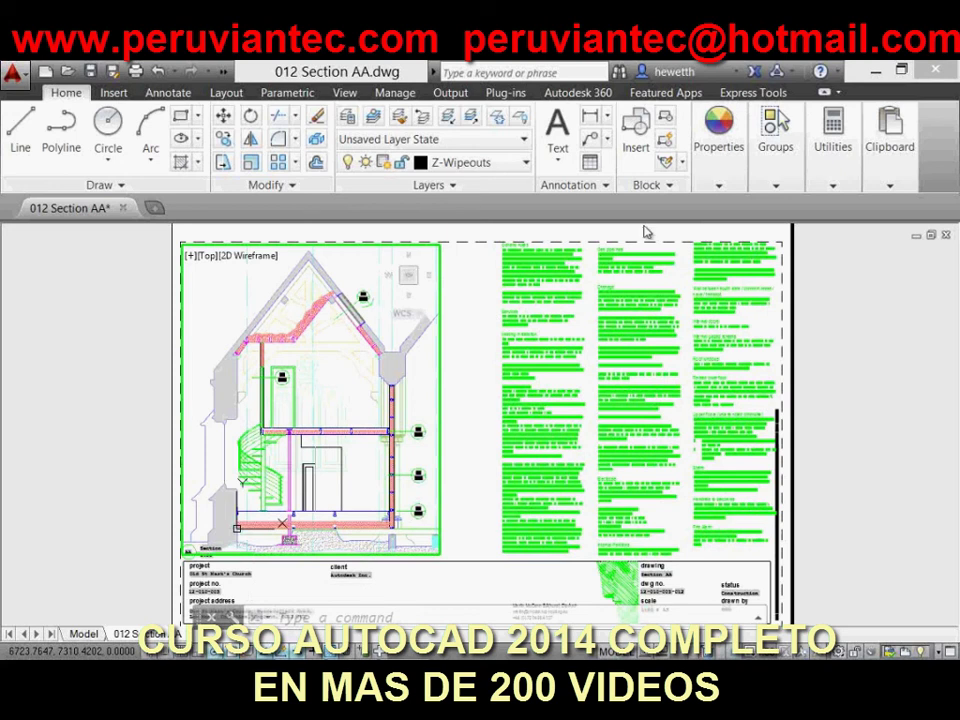
left_click(716, 186)
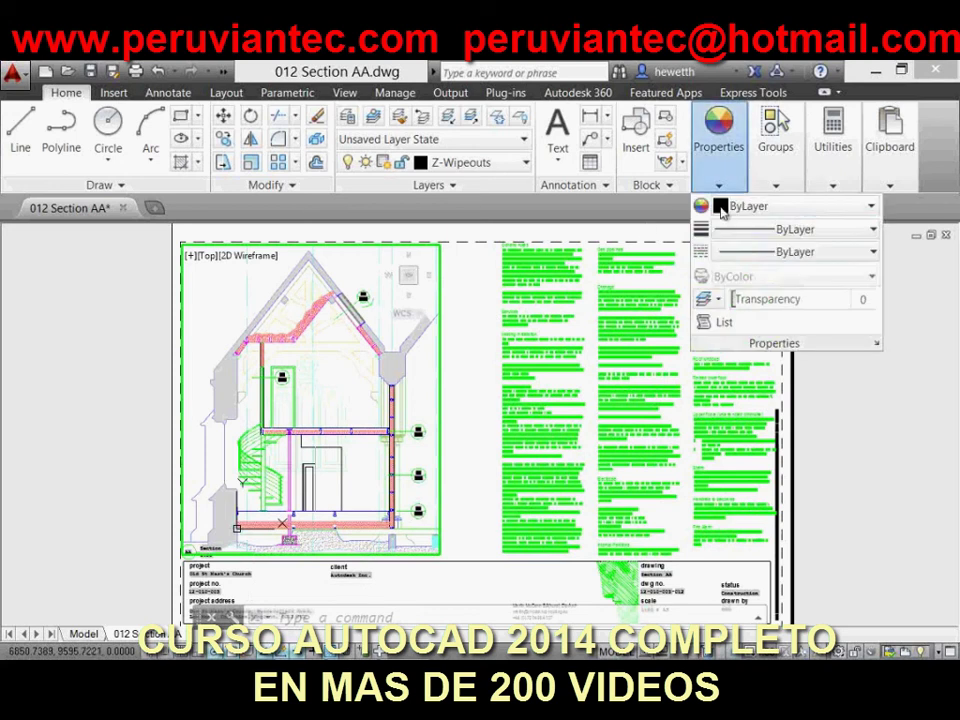
left_click(871, 253)
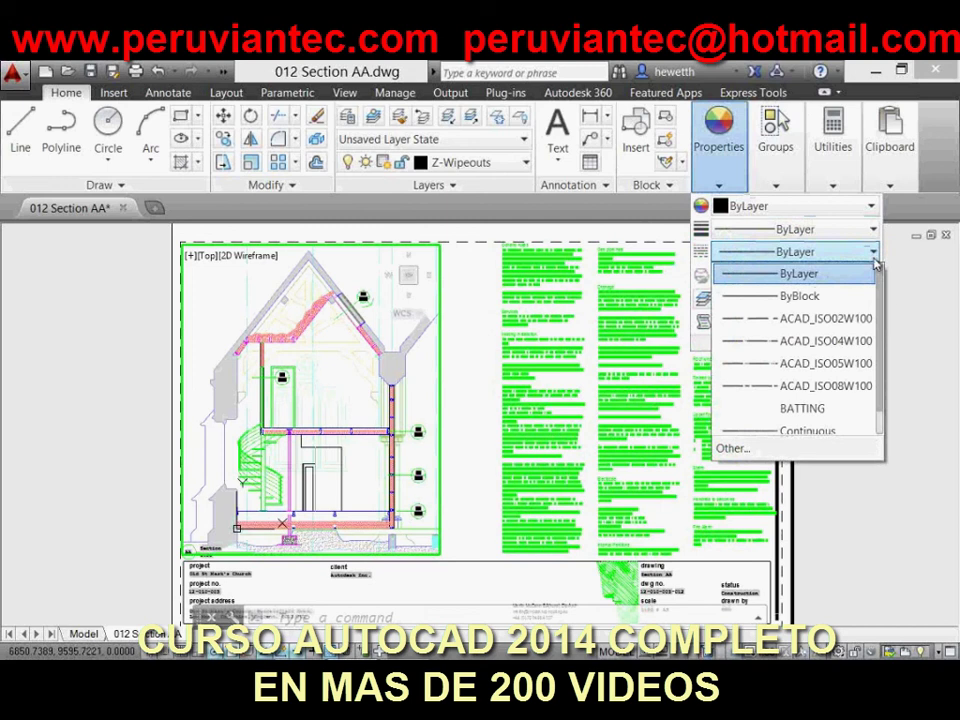
scroll(879, 348, "down", 1)
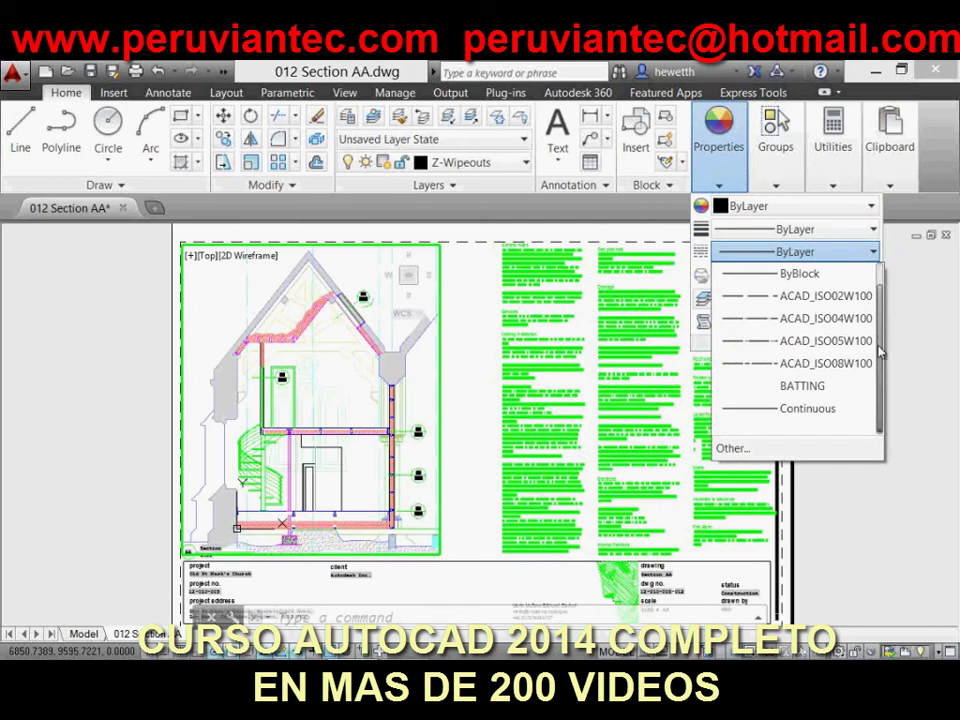
scroll(880, 300, "up", 1)
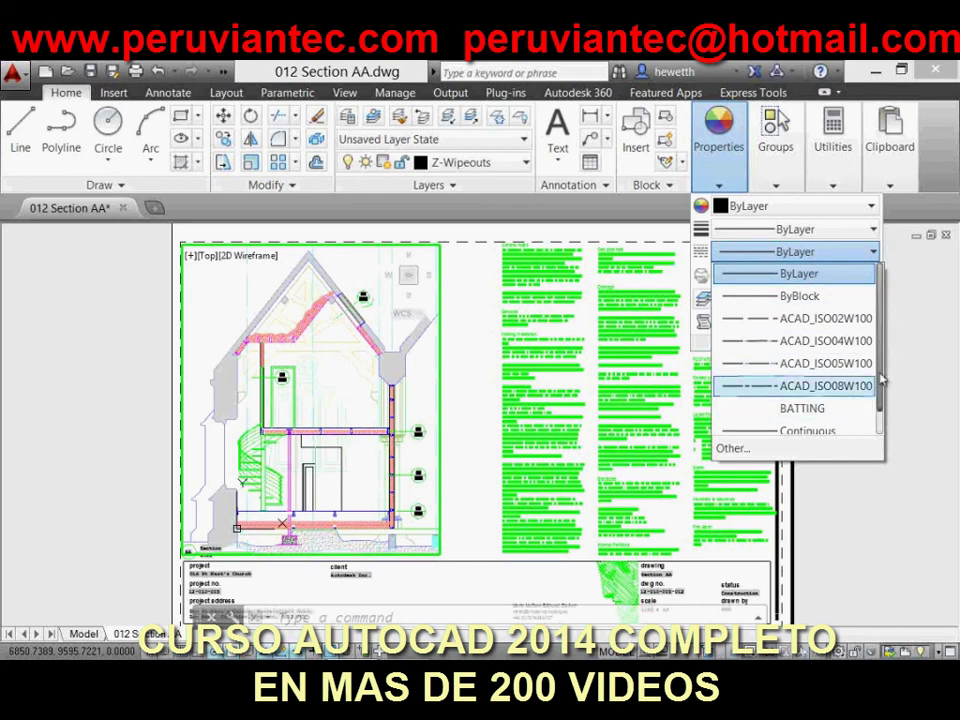
left_click_drag(880, 378, 881, 405)
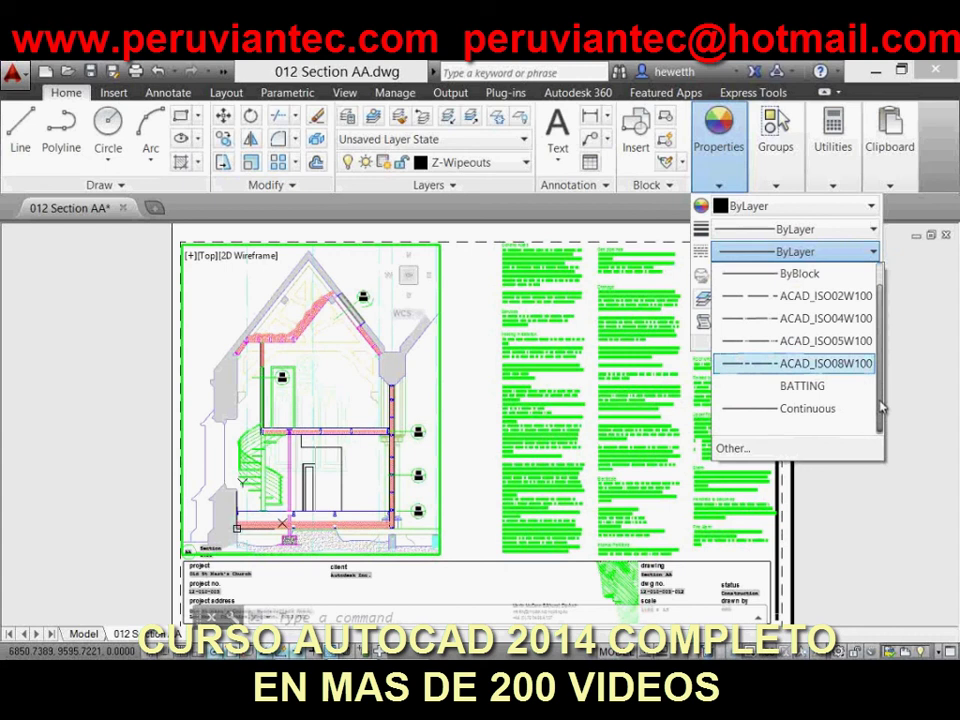
left_click(889, 268)
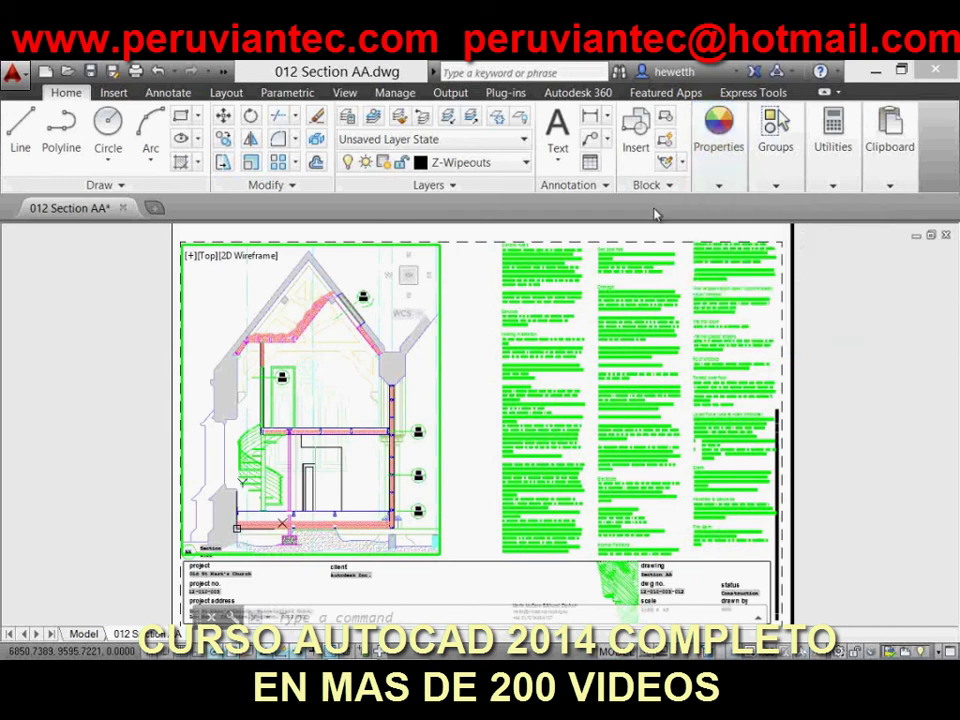
type("pr")
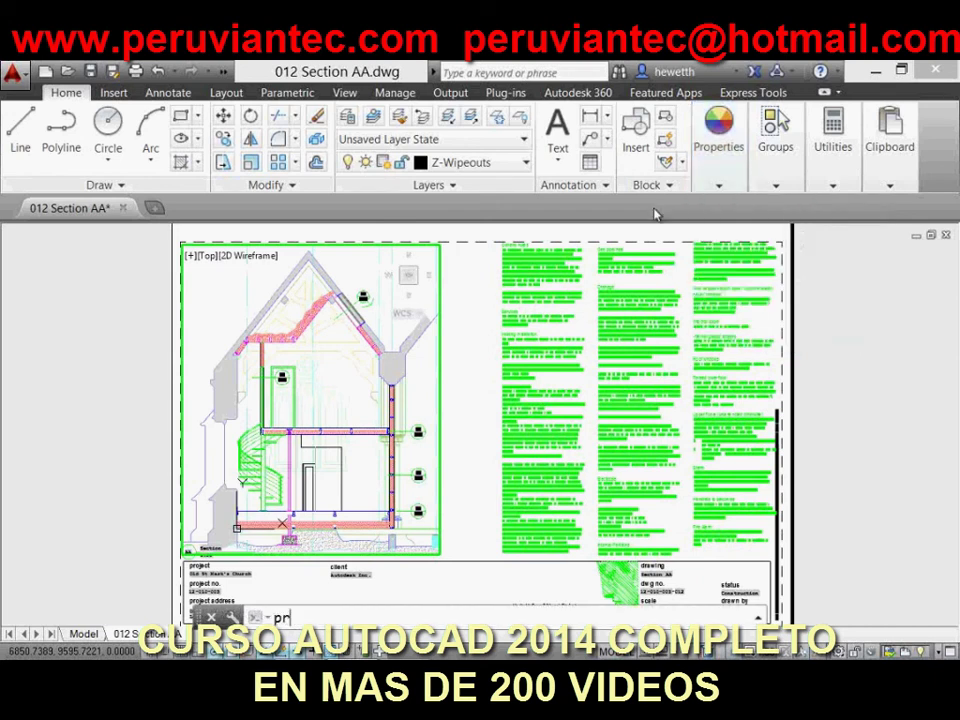
key("Return")
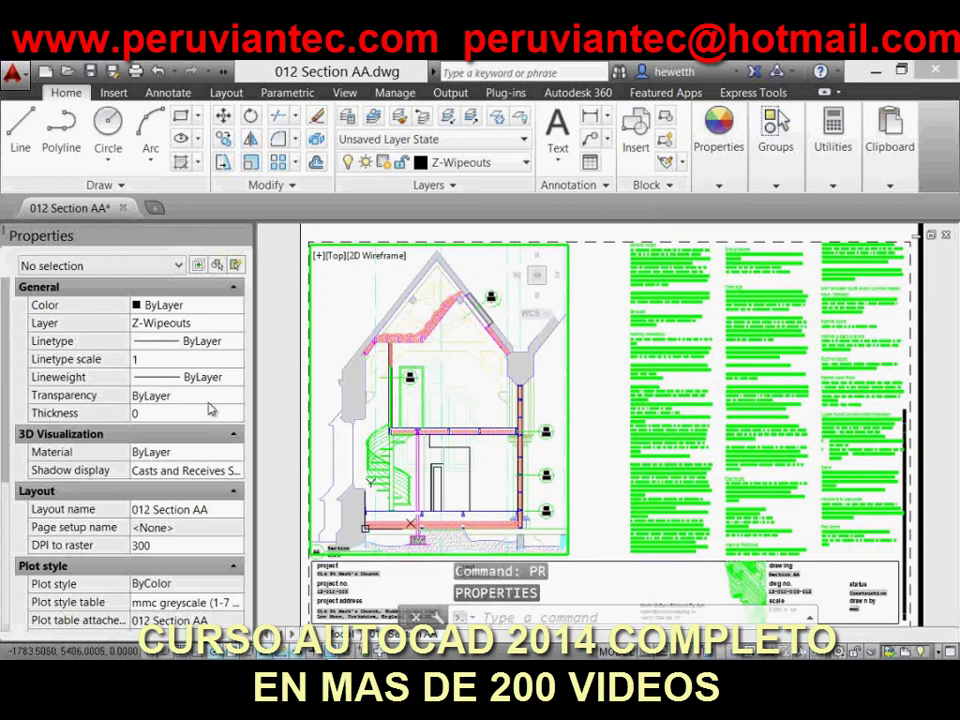
left_click(234, 342)
left_click(237, 342)
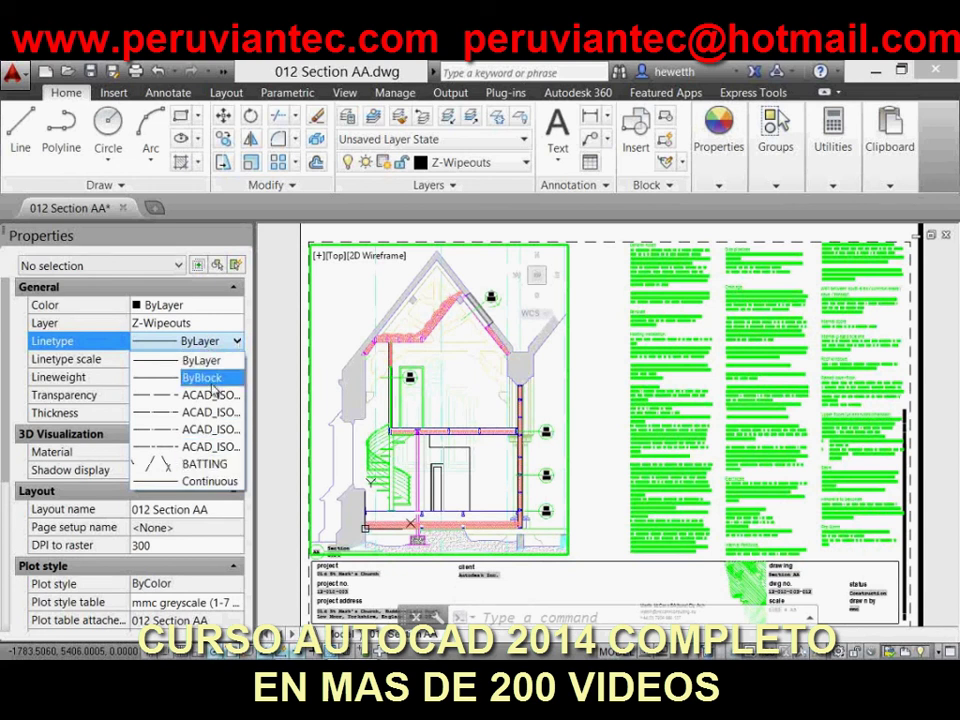
left_click(213, 237)
left_click(243, 232)
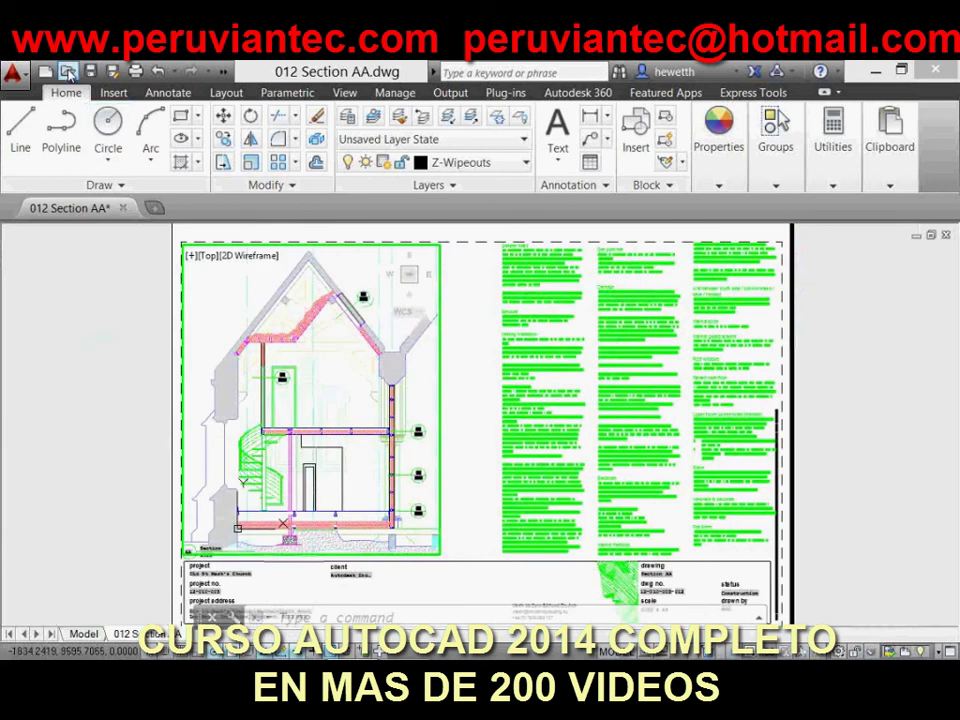
left_click(68, 73)
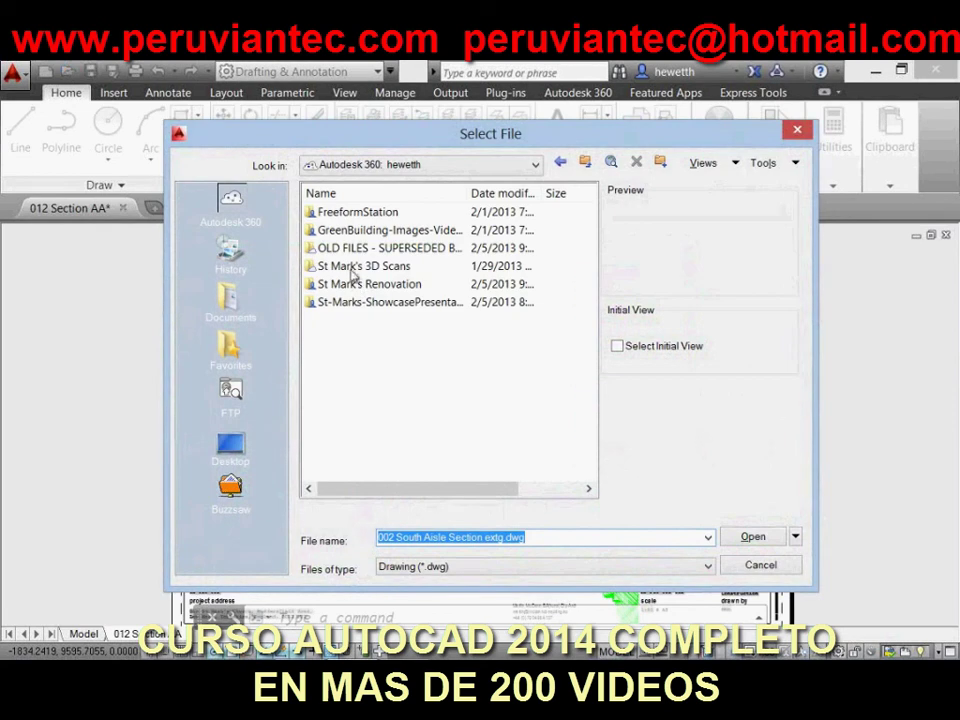
- Browse St Mark's Renovation > 03 Mallinson Wing > 03 Construction and open 011 Upper Floor GA.dwg
double_click(355, 287)
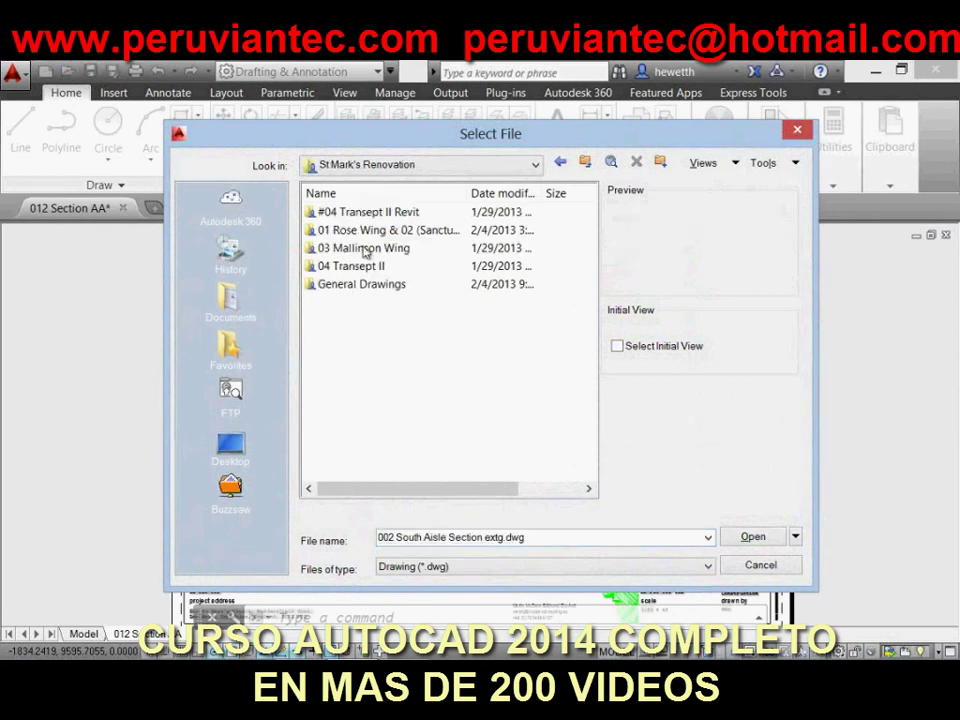
double_click(360, 247)
left_click(352, 231)
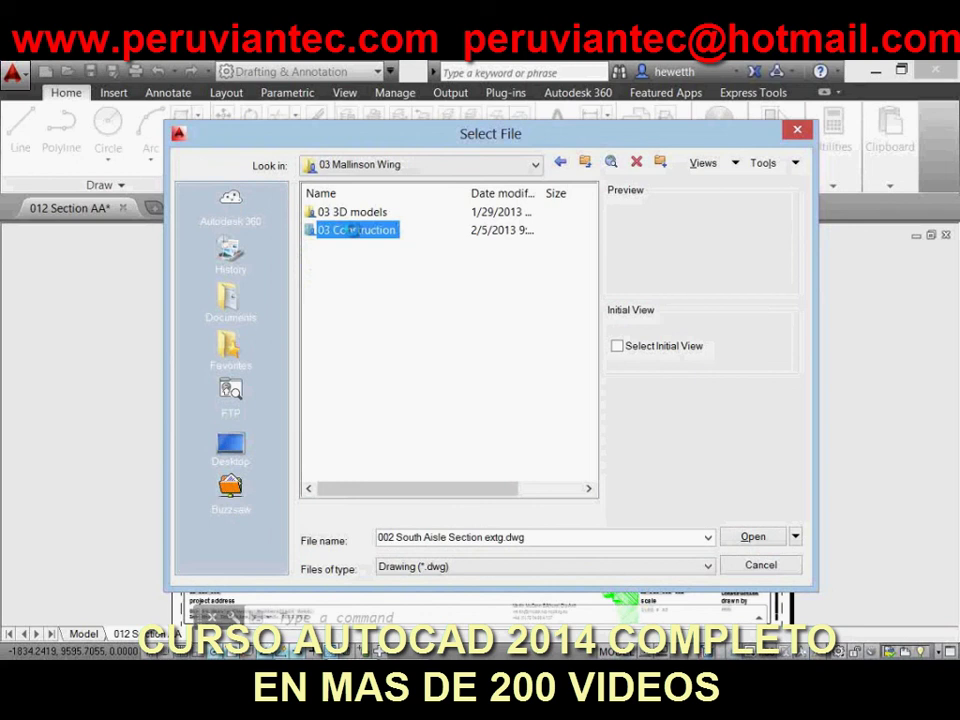
double_click(353, 231)
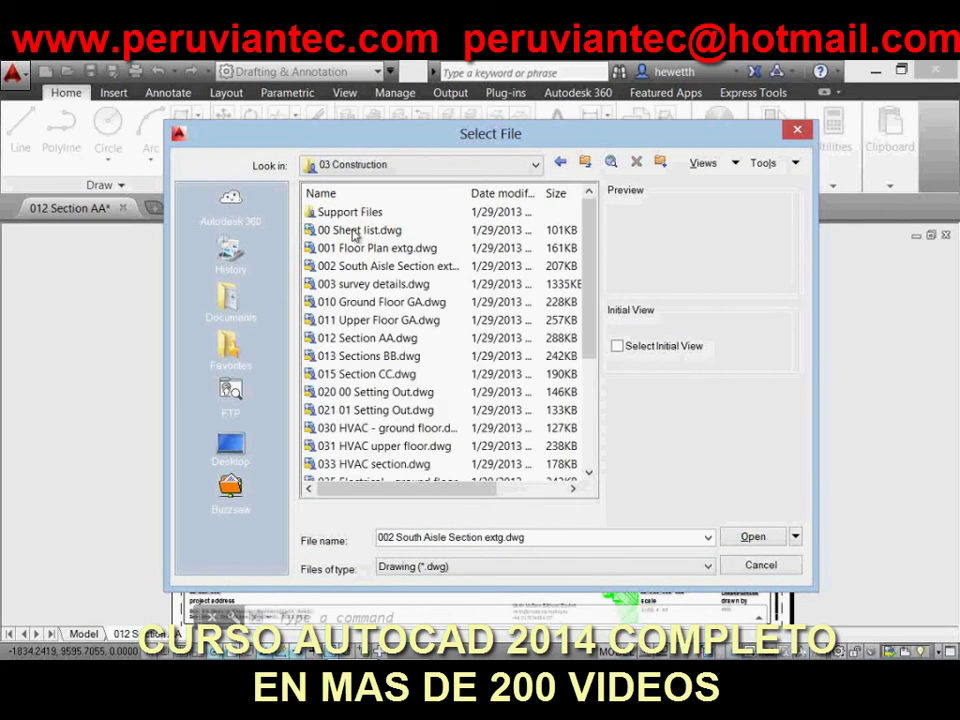
double_click(362, 321)
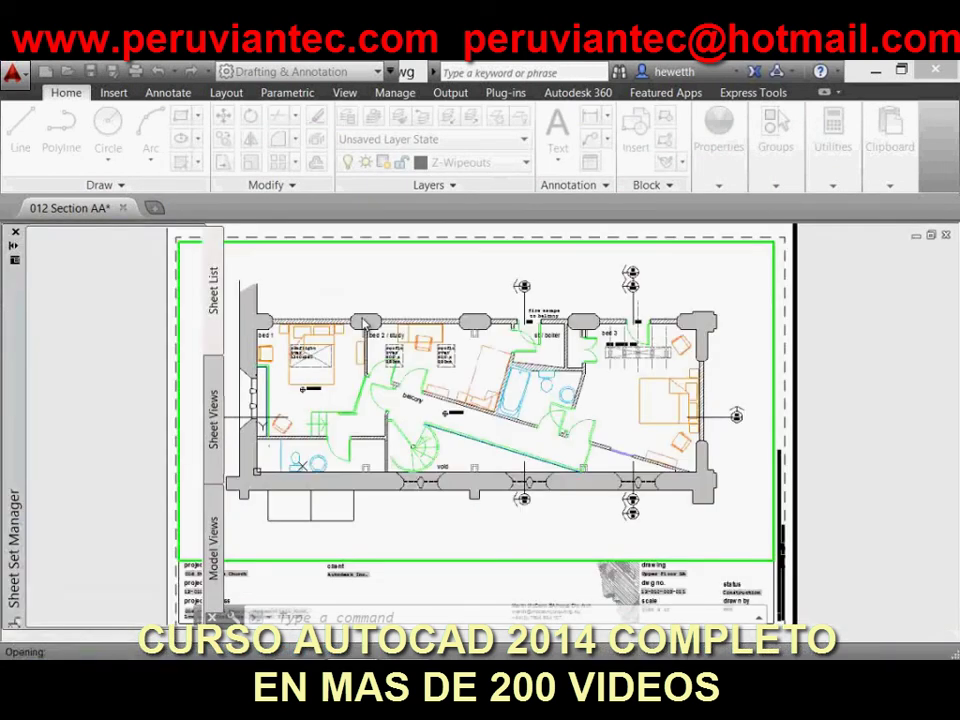
- Close the Sheet Set Manager, run XREF and select 003-001 Ground Floor GA in the widened External References palette
left_click(15, 232)
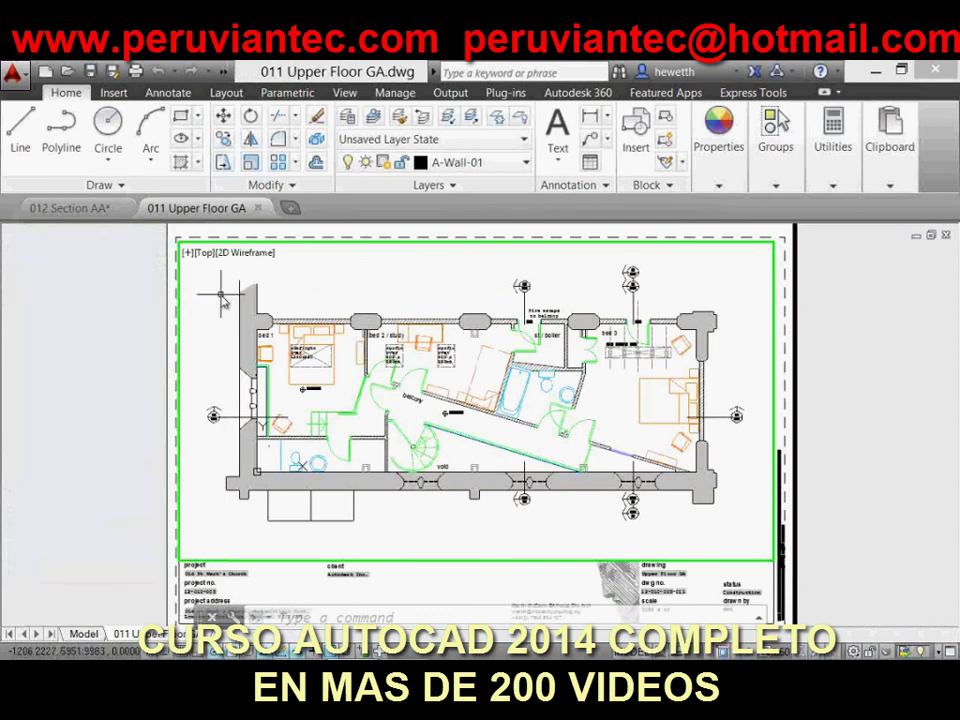
key("Return")
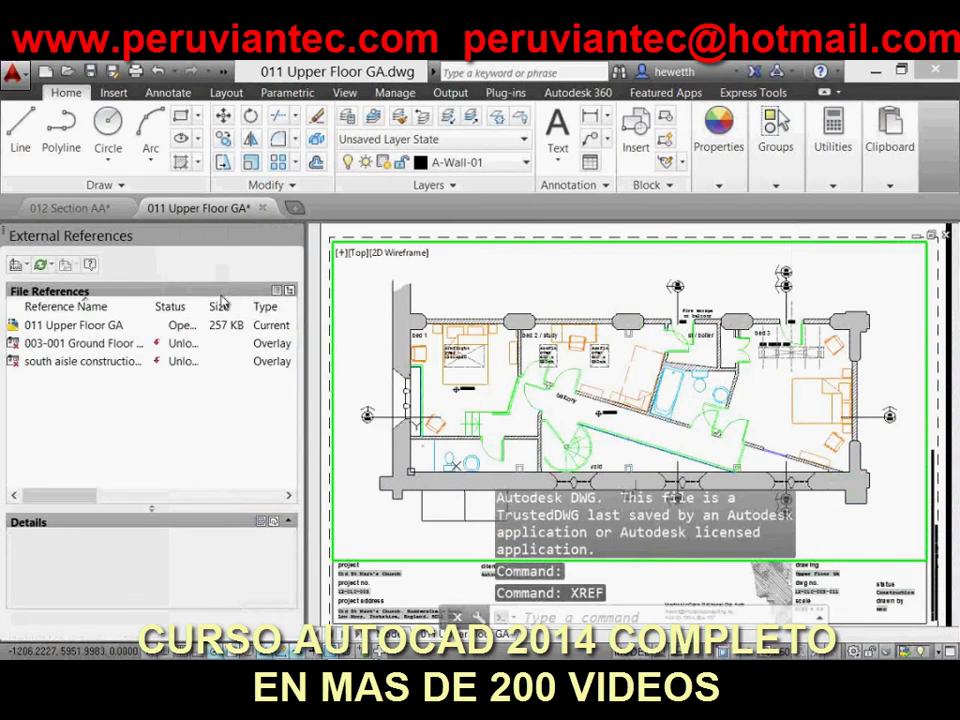
left_click(75, 345)
left_click(75, 345)
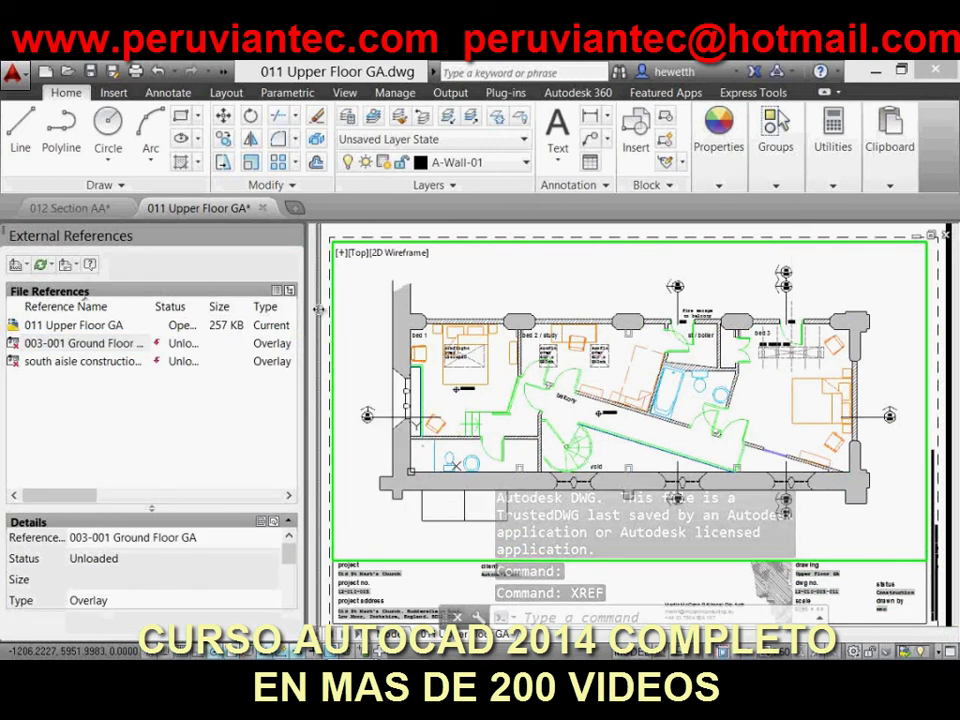
left_click_drag(306, 314, 326, 314)
mouse_move(112, 358)
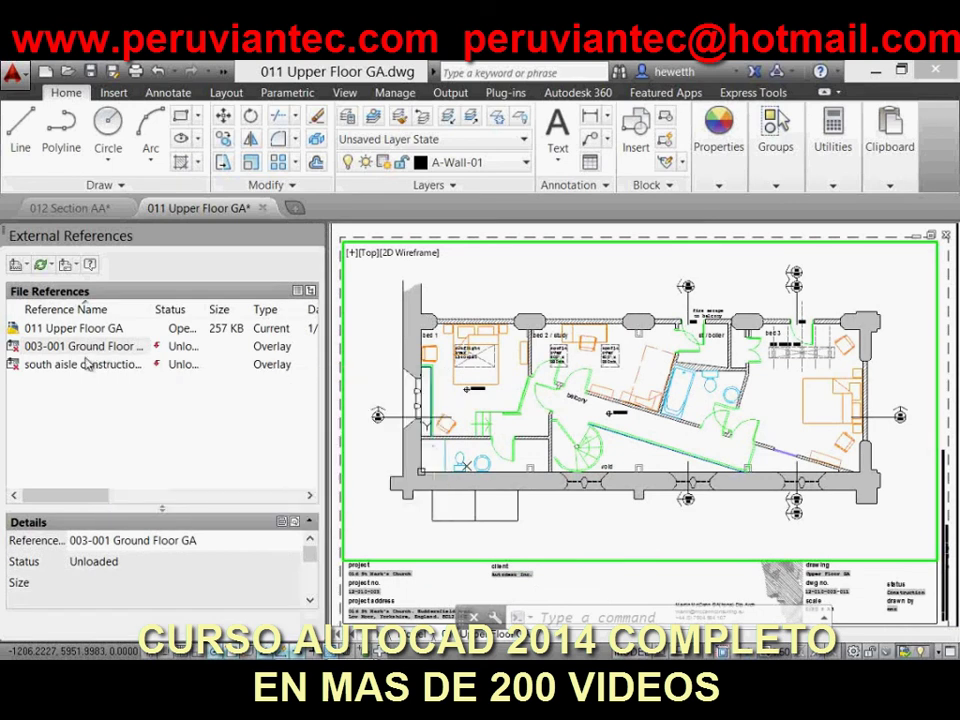
mouse_move(84, 366)
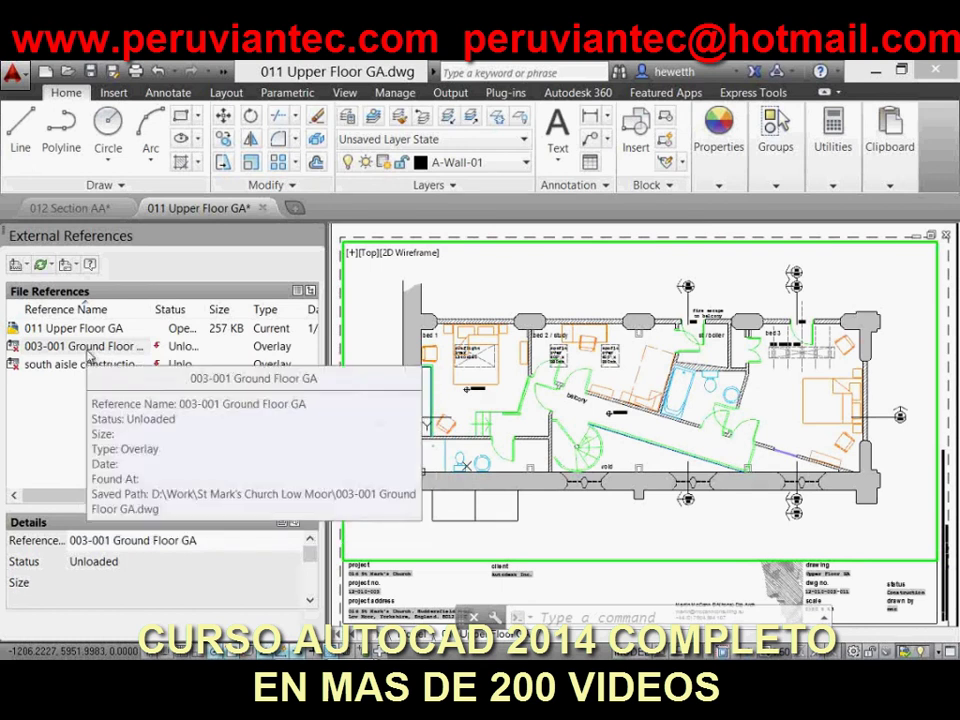
- Toggle 003-001 Ground Floor GA between Attach and Overlay twice, leaving it as Overlay
double_click(267, 347)
double_click(267, 349)
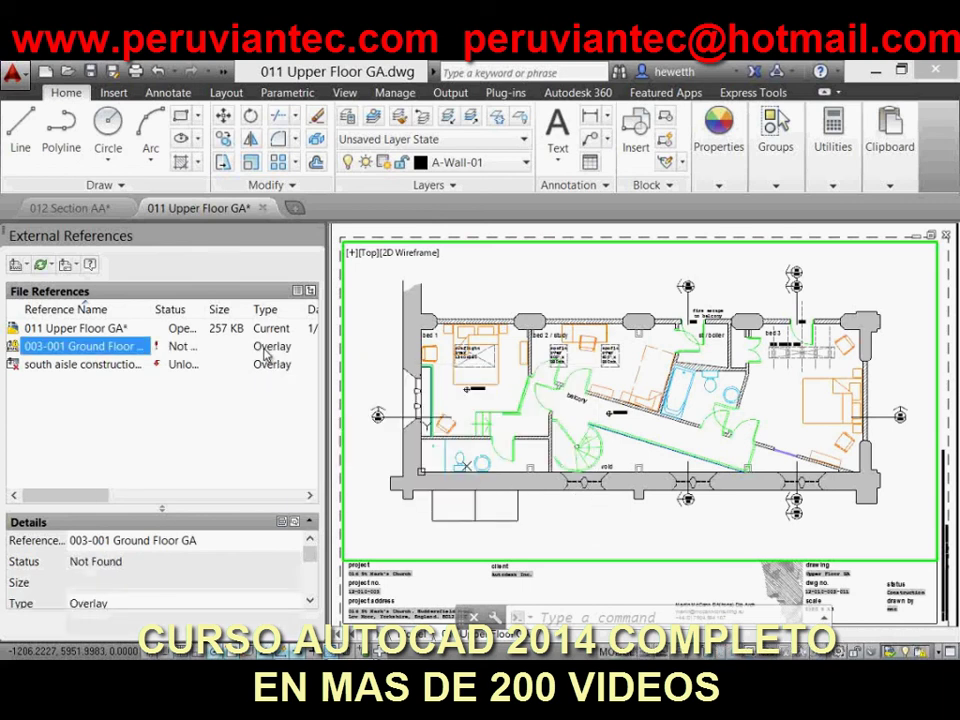
double_click(267, 349)
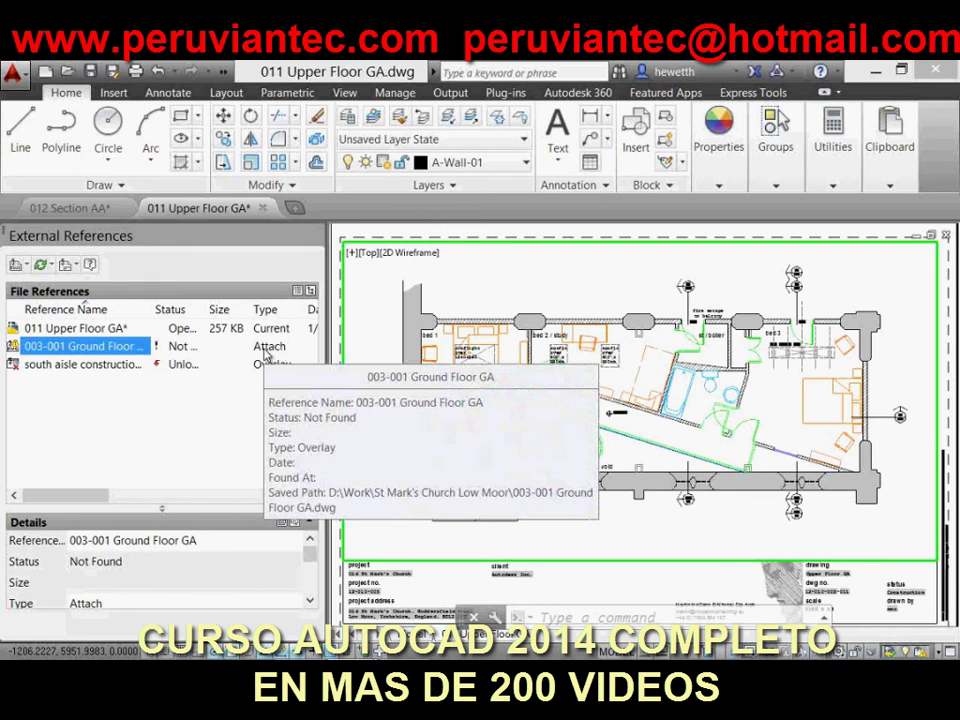
double_click(267, 347)
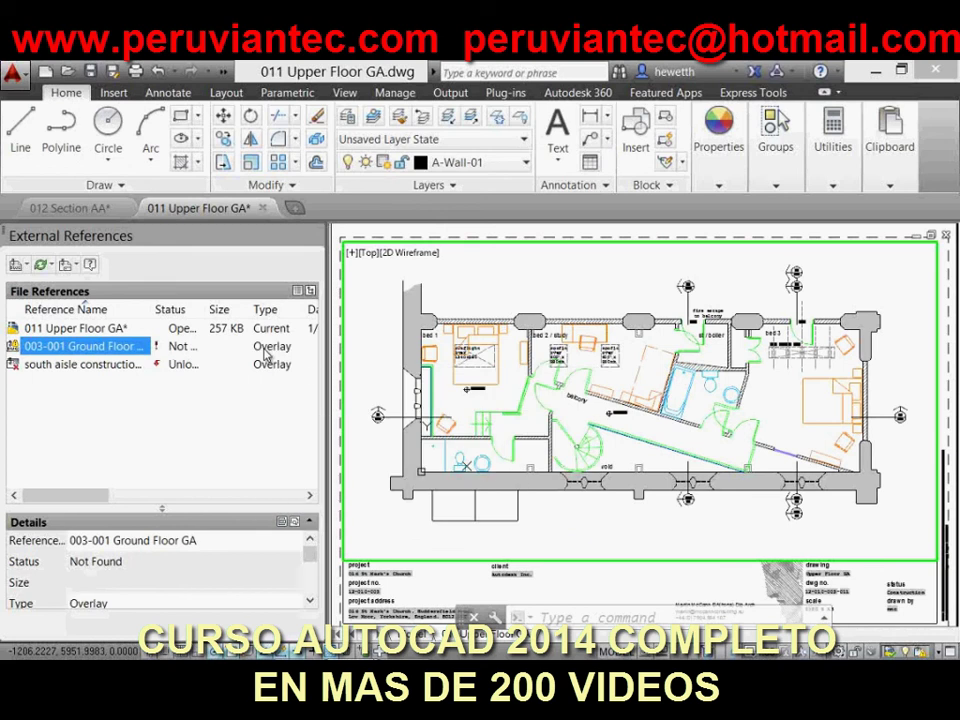
- Add the south aisle construction reference to the selection and bring up Xref Type choices for both
left_click(84, 366, "ctrl")
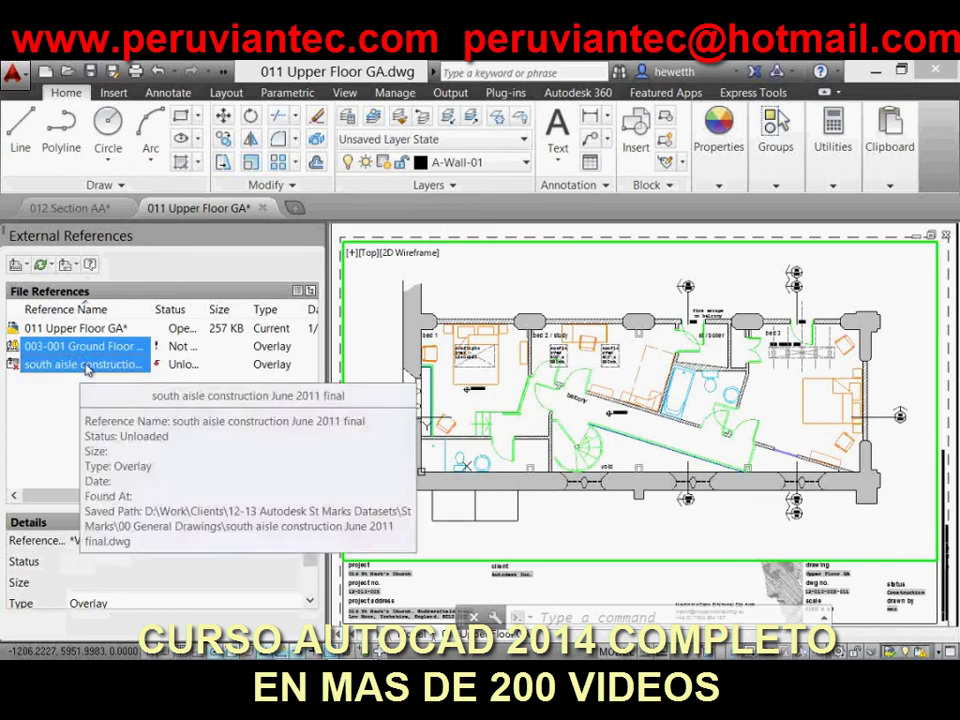
right_click(86, 369)
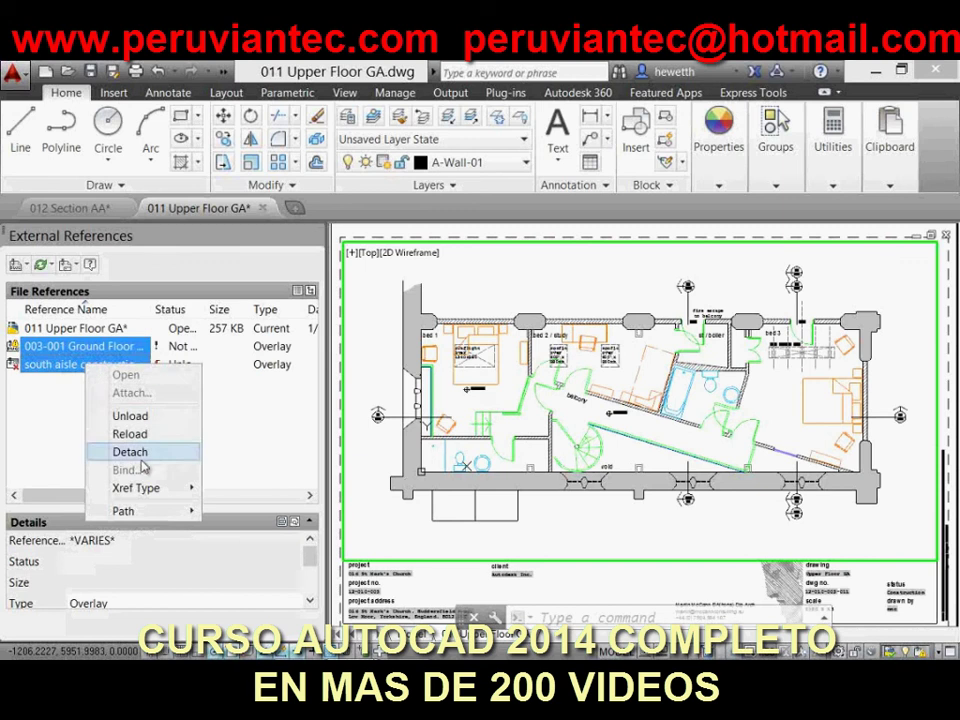
mouse_move(158, 494)
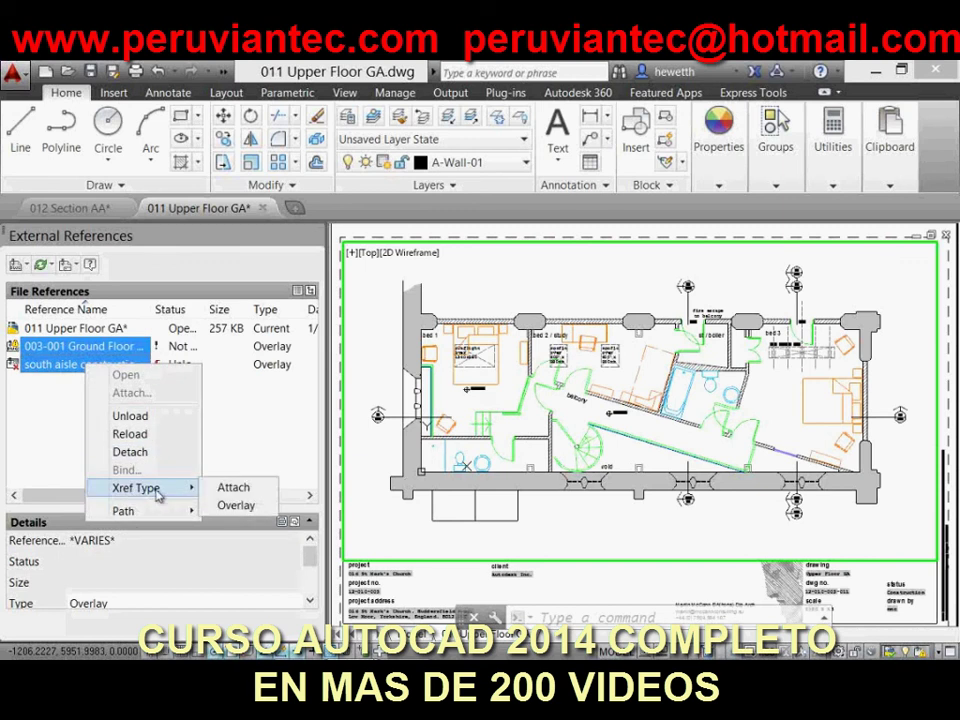